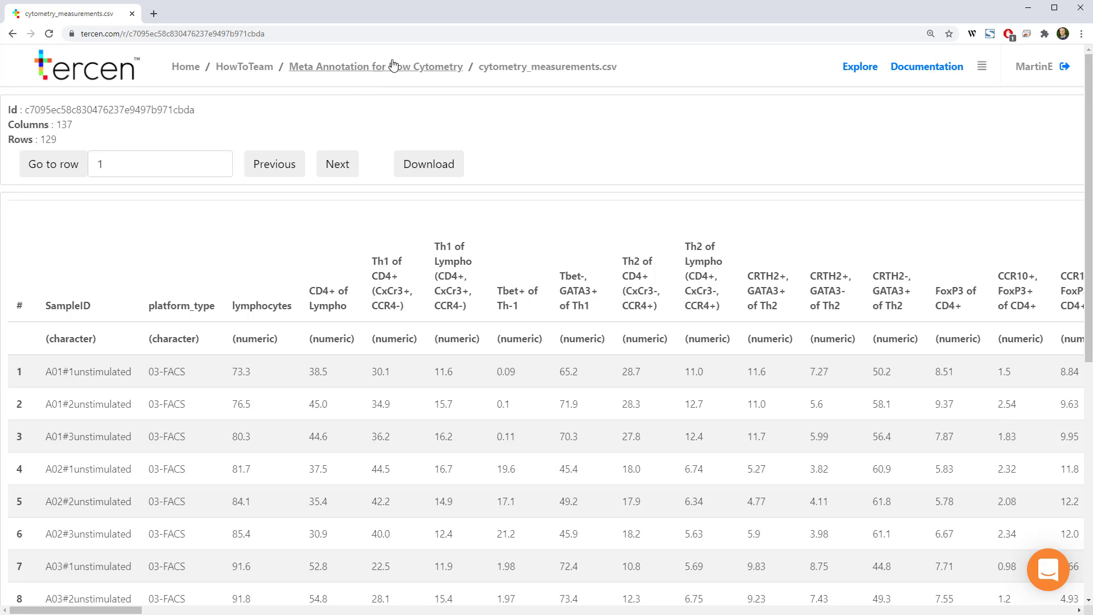
# Examine the patient_annotations.csv and sample_annotation.csv tables of the Meta Annotation for Flow Cytometry project
pyautogui.click(394, 70)
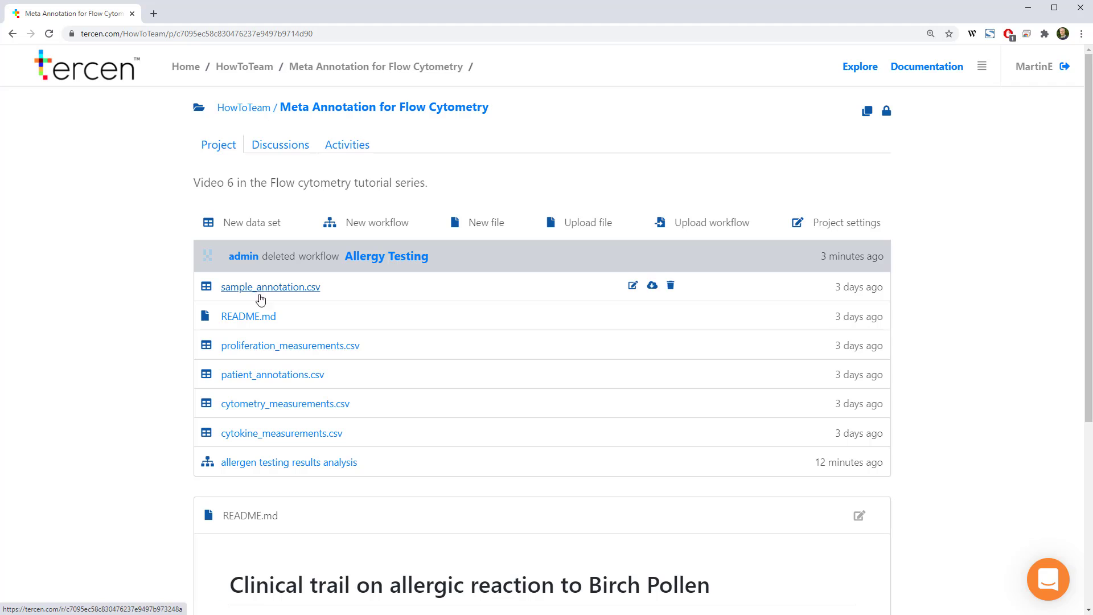
pyautogui.click(227, 375)
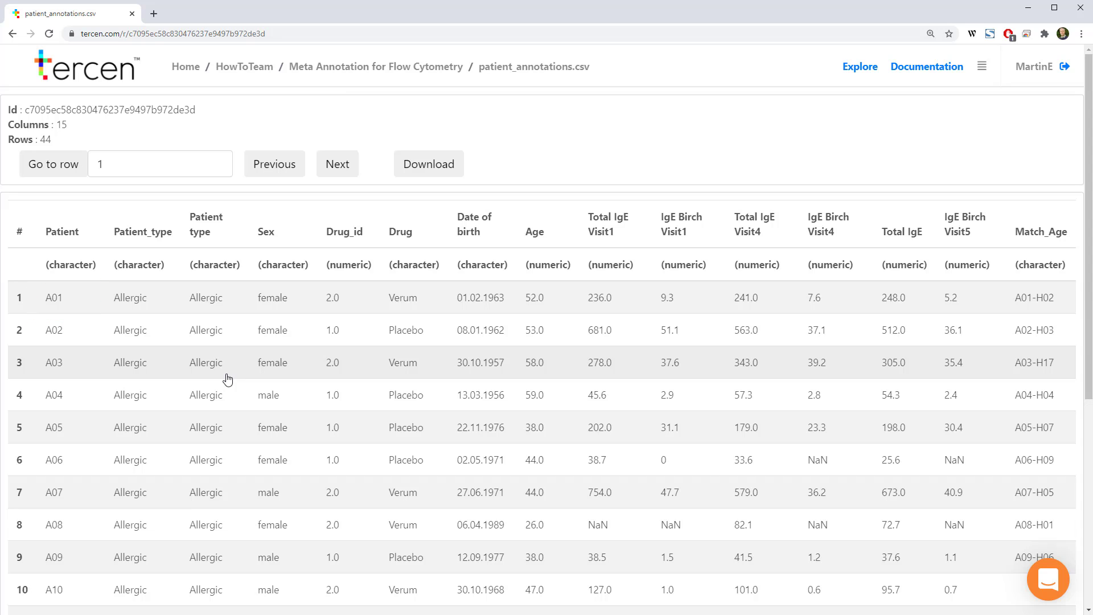
pyautogui.click(399, 72)
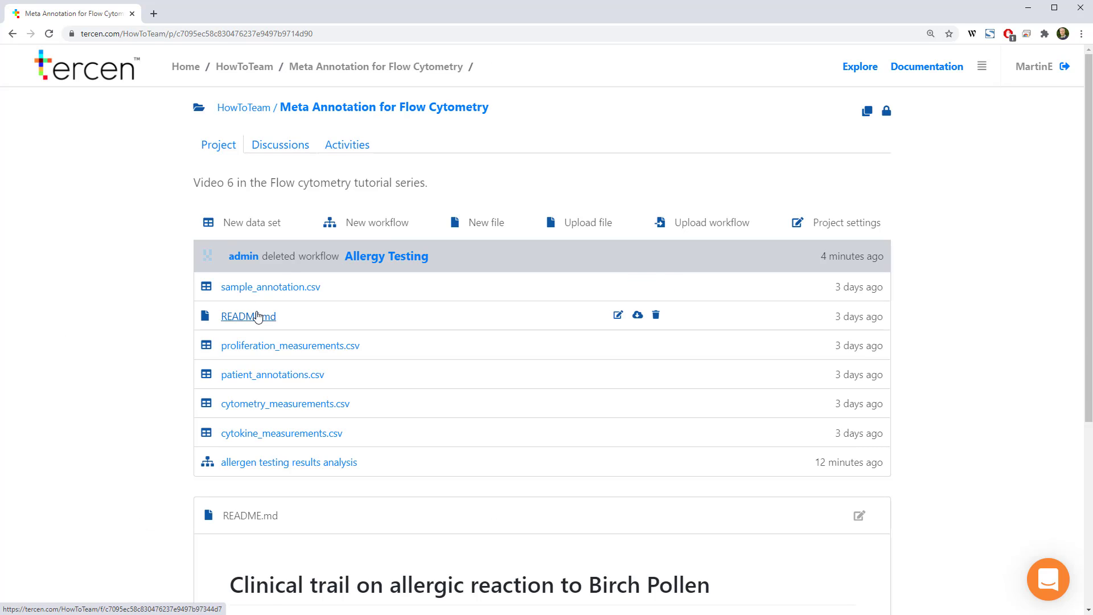
pyautogui.click(229, 287)
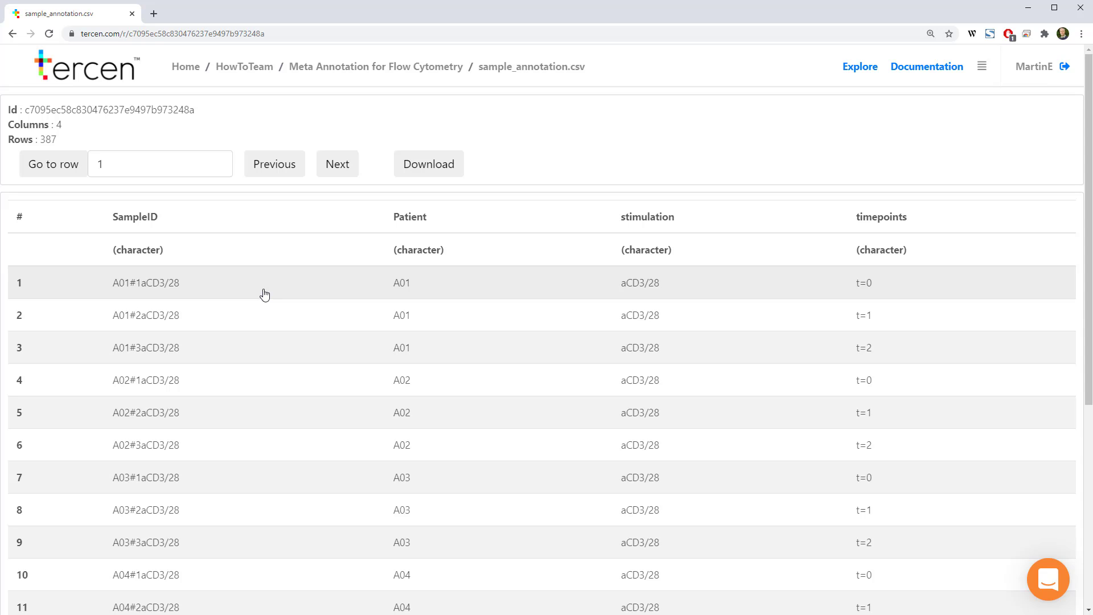
# Create a new workflow named "Allergy Trial" in the Meta Annotation for Flow Cytometry project
pyautogui.click(389, 69)
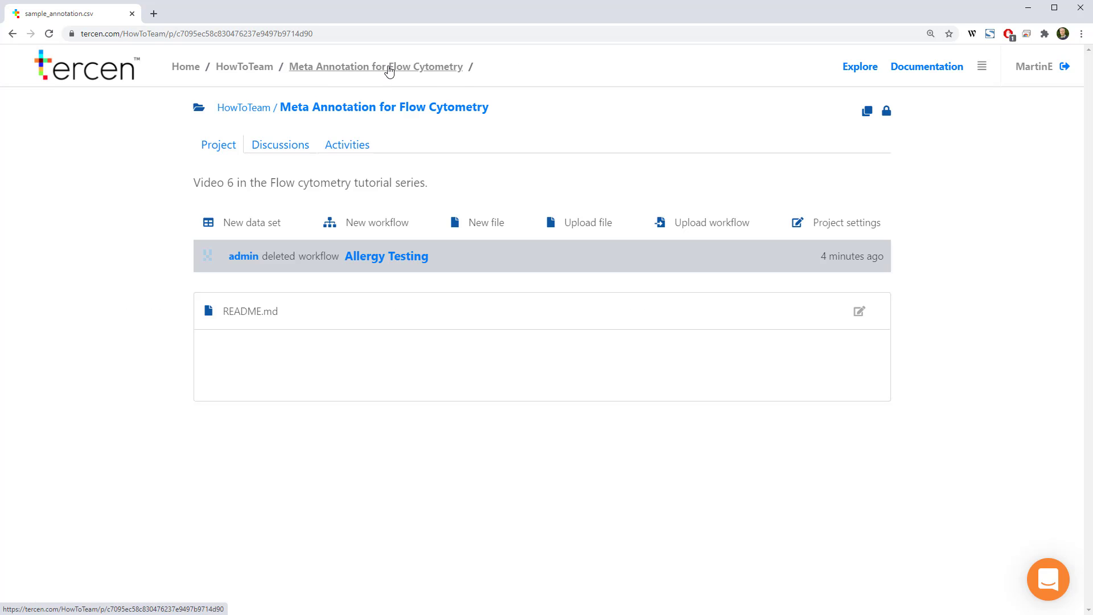
pyautogui.click(366, 223)
pyautogui.write('Allergy Trial')
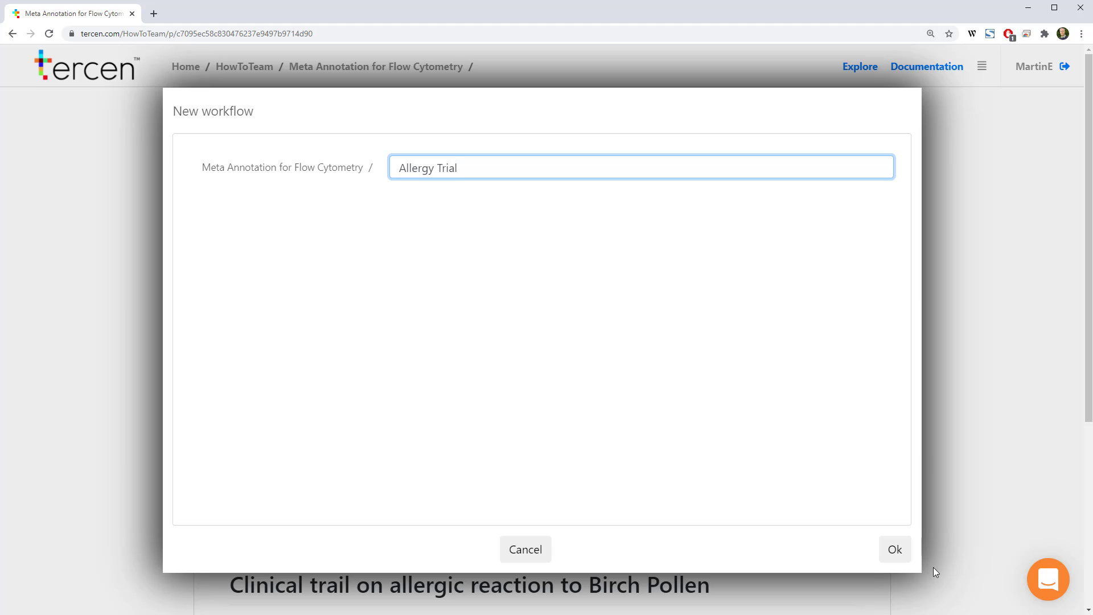
pyautogui.click(893, 548)
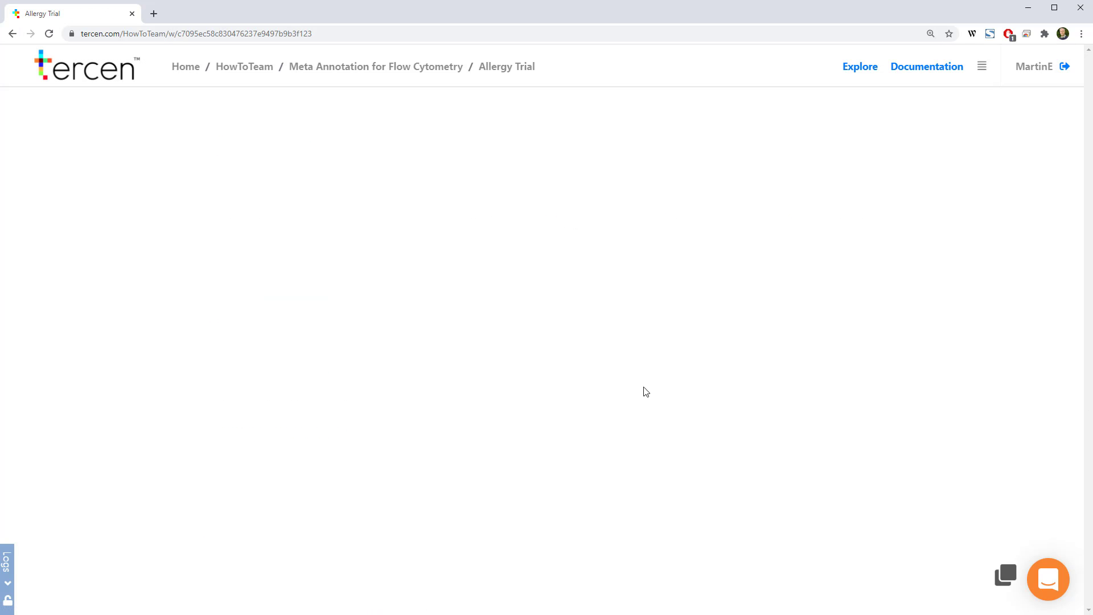
# Add a single table step that combines the proliferation_measurements.csv, cytokine_measurements.csv and cytometry_measurements.csv data sets
pyautogui.rightClick(472, 219)
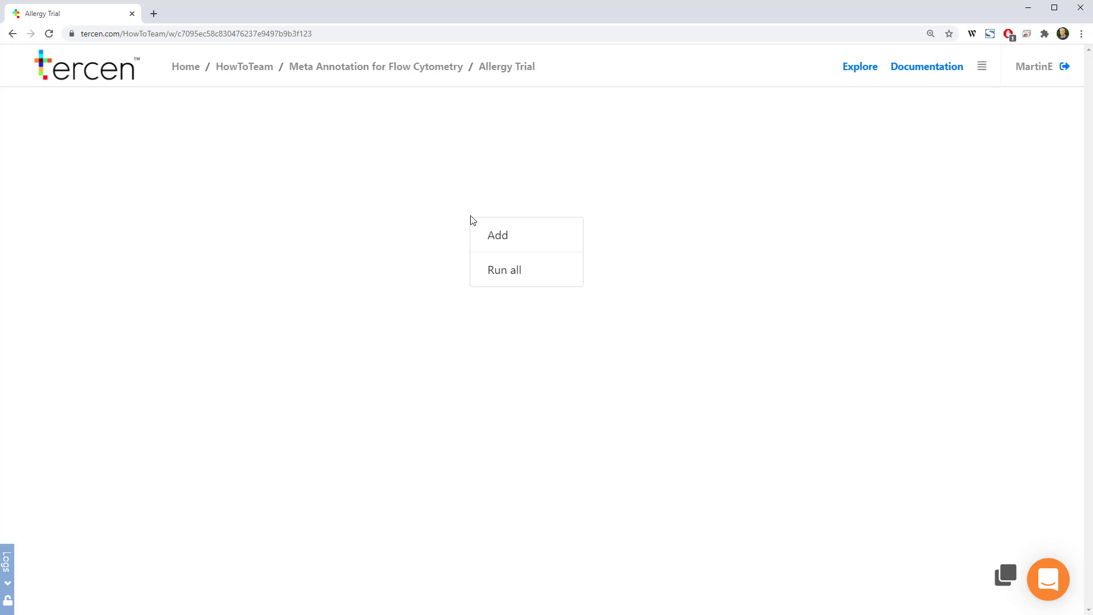
pyautogui.click(491, 238)
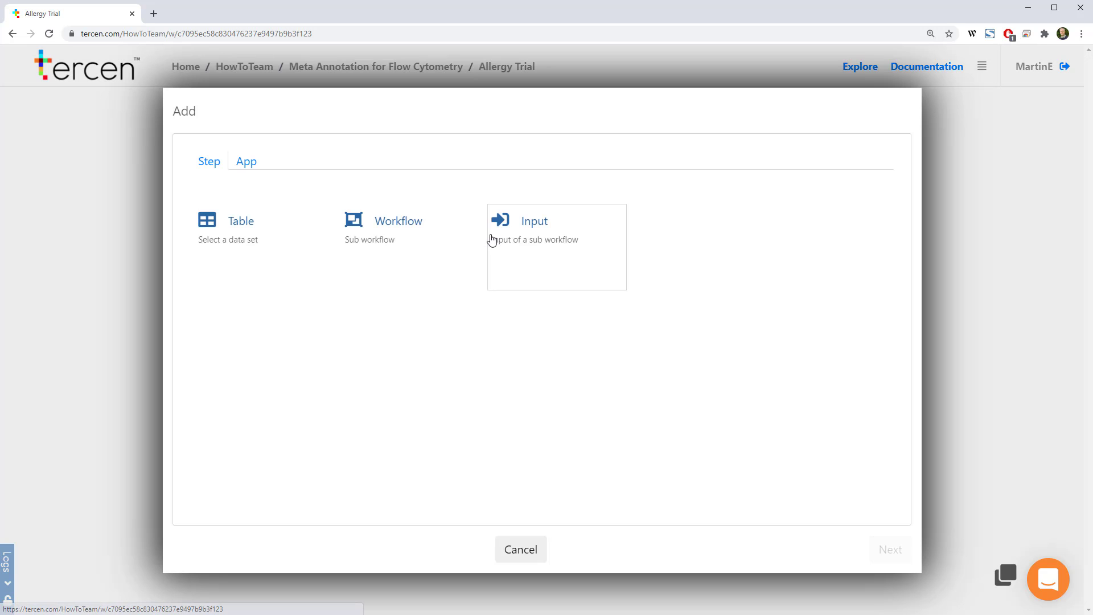
pyautogui.click(214, 231)
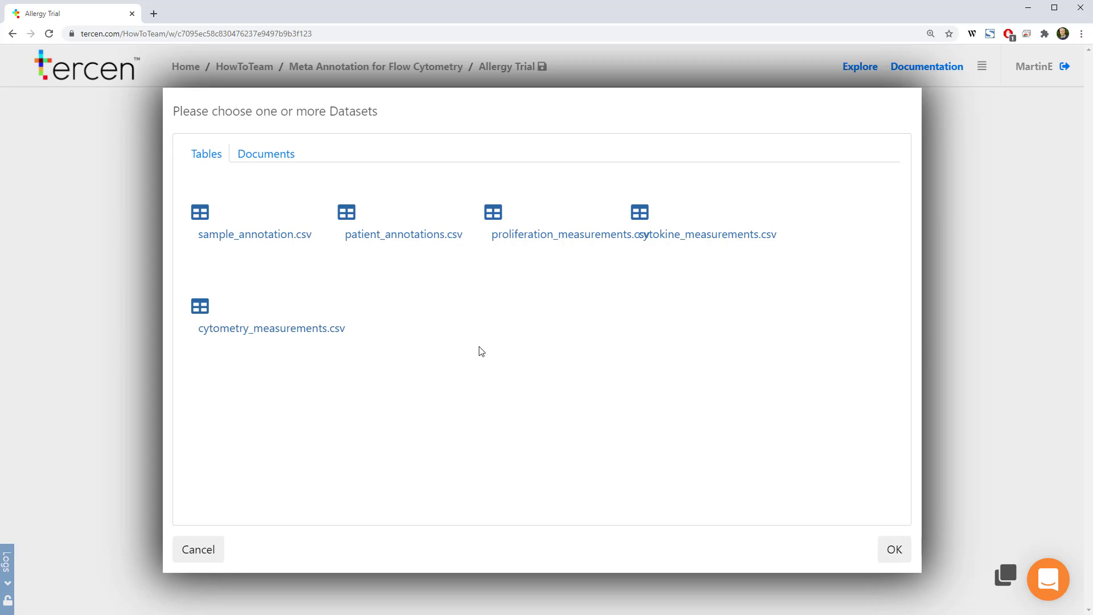
pyautogui.click(505, 246)
pyautogui.click(691, 238)
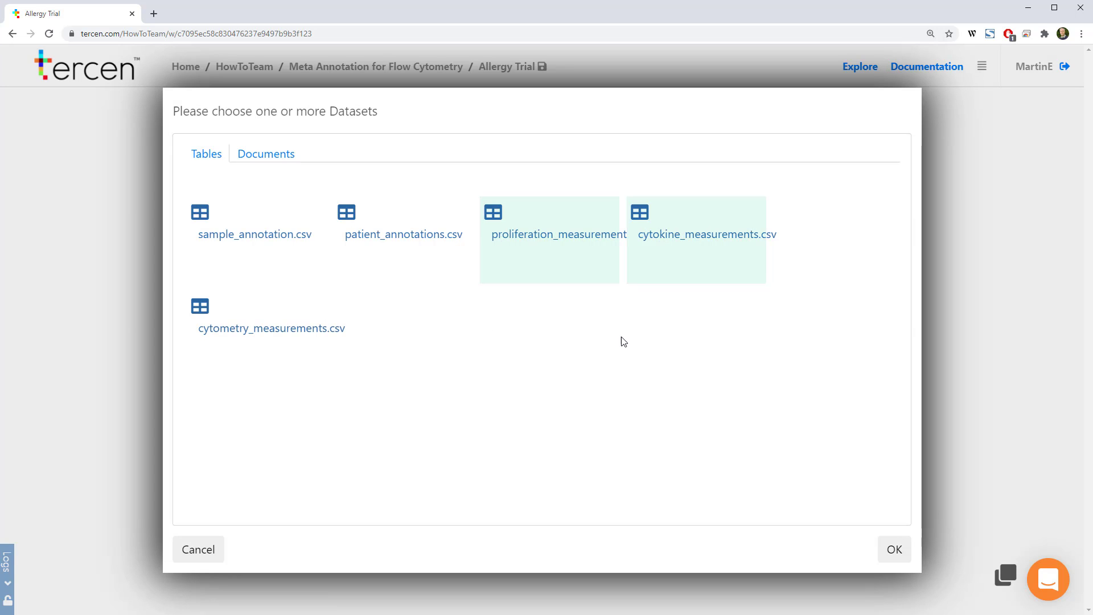
pyautogui.click(238, 330)
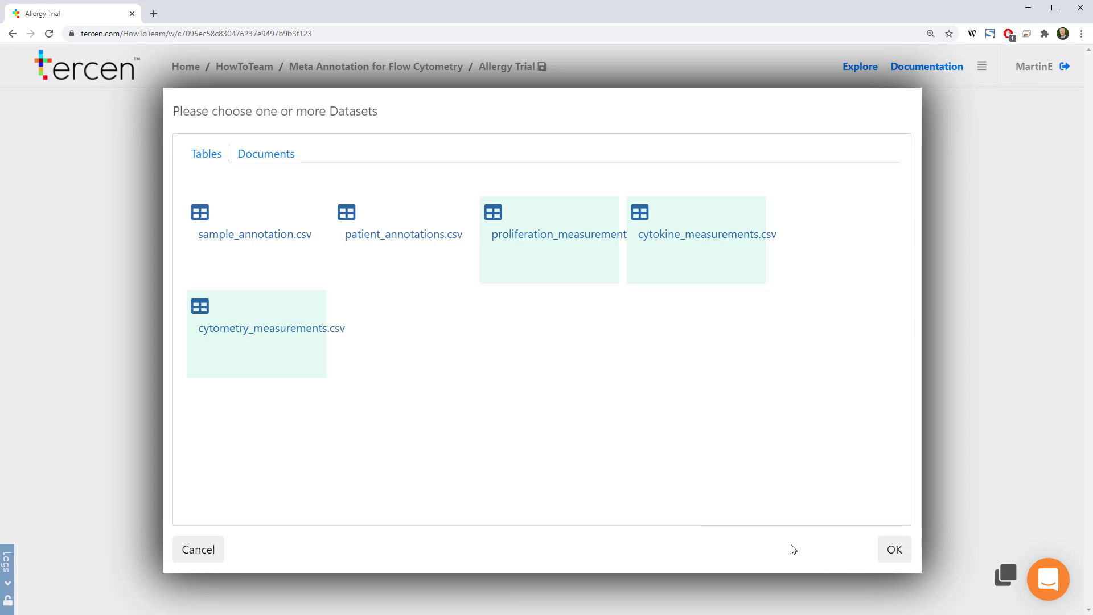
pyautogui.click(891, 550)
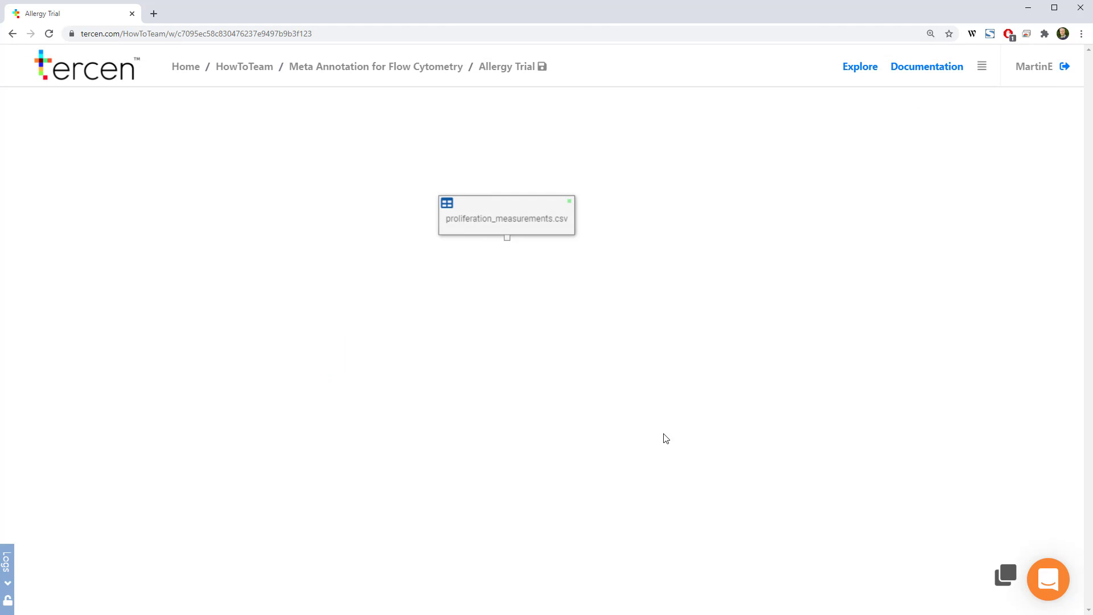
# Rename the combined measurements table step to all_measurements.csv
pyautogui.rightClick(511, 220)
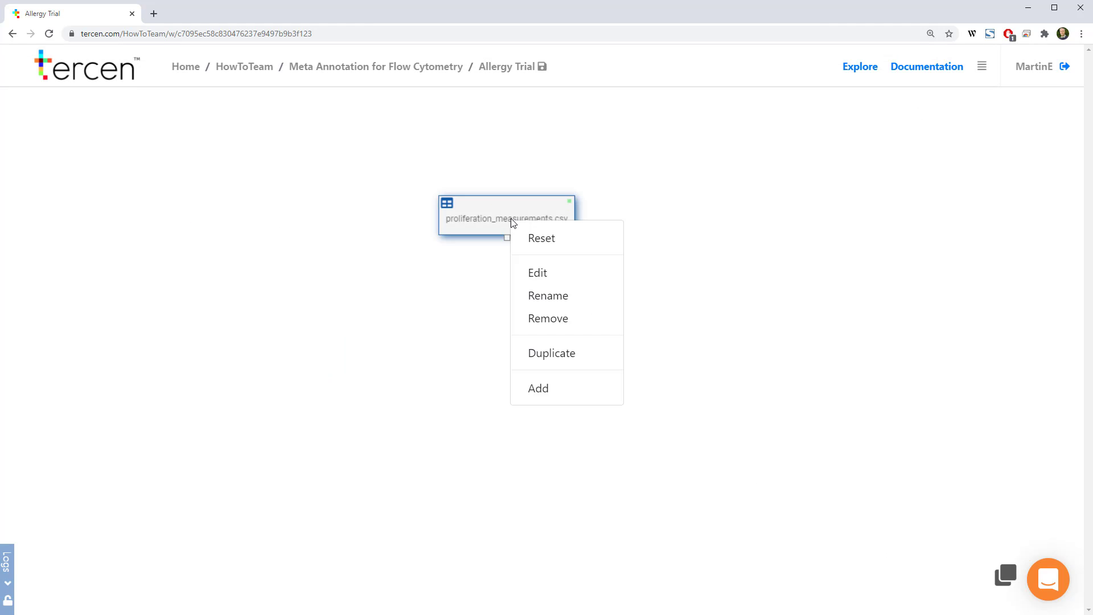
pyautogui.click(550, 296)
pyautogui.moveTo(478, 283); pyautogui.dragTo(348, 287)
pyautogui.write('all_measurements.csv')
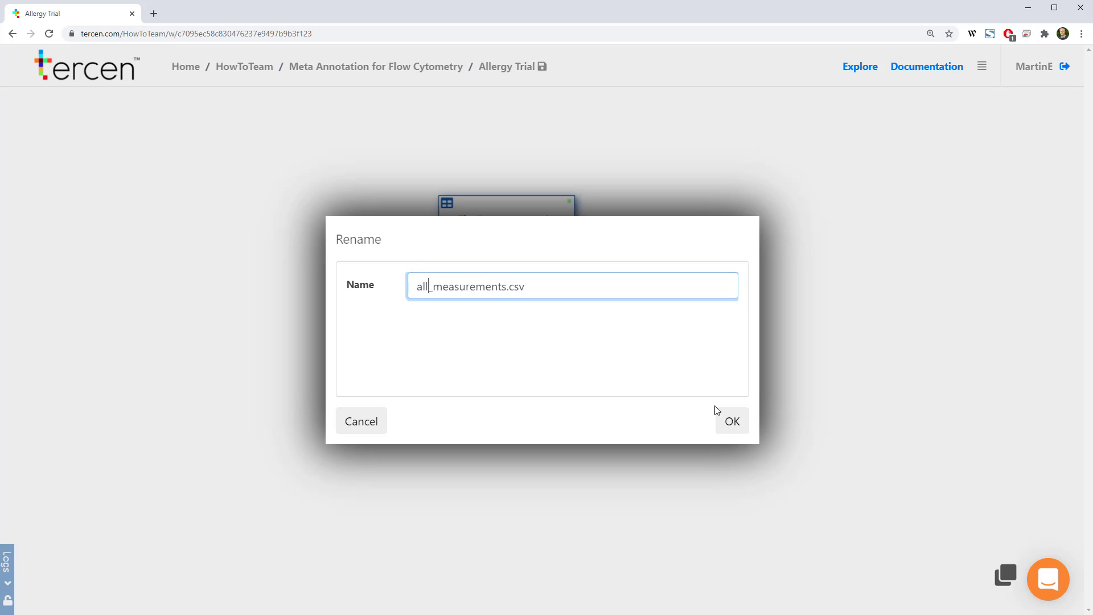
pyautogui.click(730, 423)
# Add a Gather step after the all_measurements.csv table
pyautogui.rightClick(491, 224)
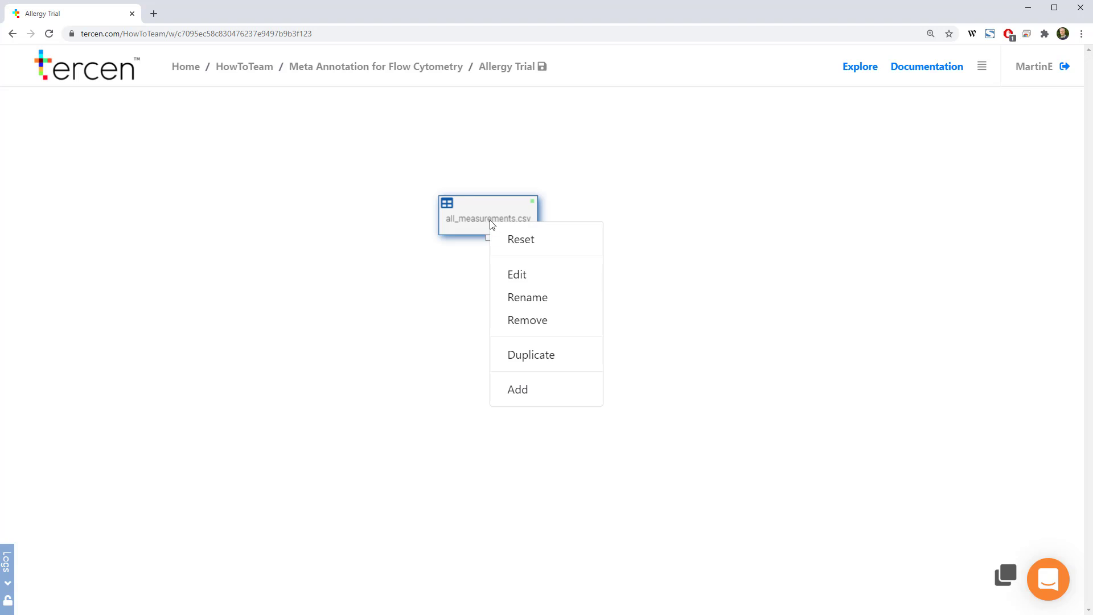
pyautogui.click(519, 392)
pyautogui.click(646, 225)
# Set the Gather step's namespace to "measurement" and select all numeric factors, returning to the workflow
pyautogui.rightClick(495, 285)
pyautogui.click(521, 335)
pyautogui.click(245, 144)
pyautogui.press('BackSpace')
pyautogui.press('BackSpace')
pyautogui.press('BackSpace')
pyautogui.write('measurement')
pyautogui.click(228, 192)
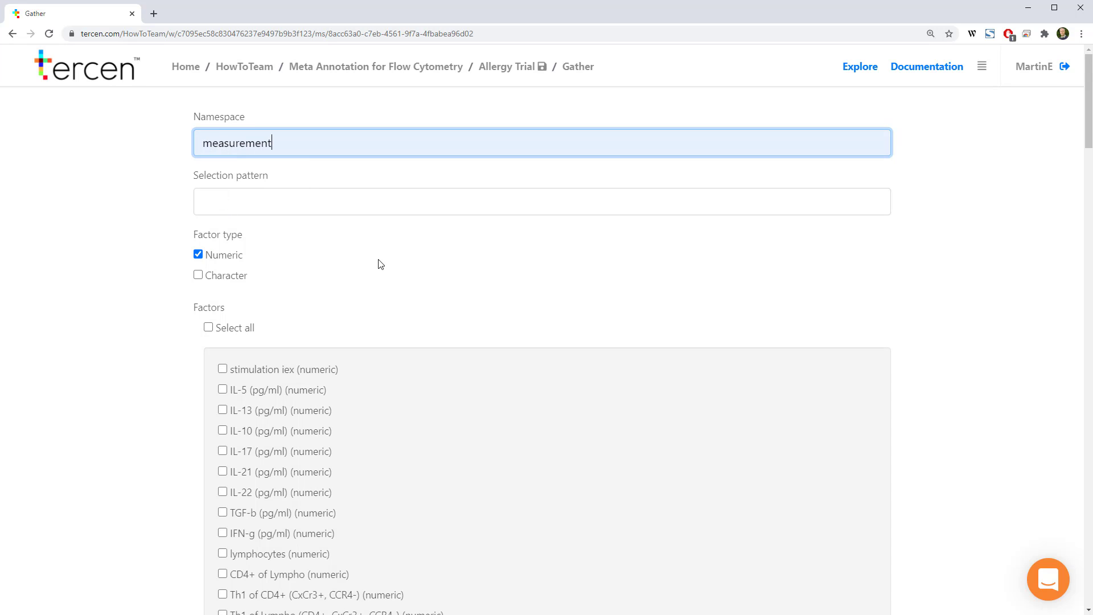
pyautogui.scroll(-3, 378, 263)
pyautogui.scroll(1, 367, 263)
pyautogui.click(208, 214)
pyautogui.scroll(3, 538, 362)
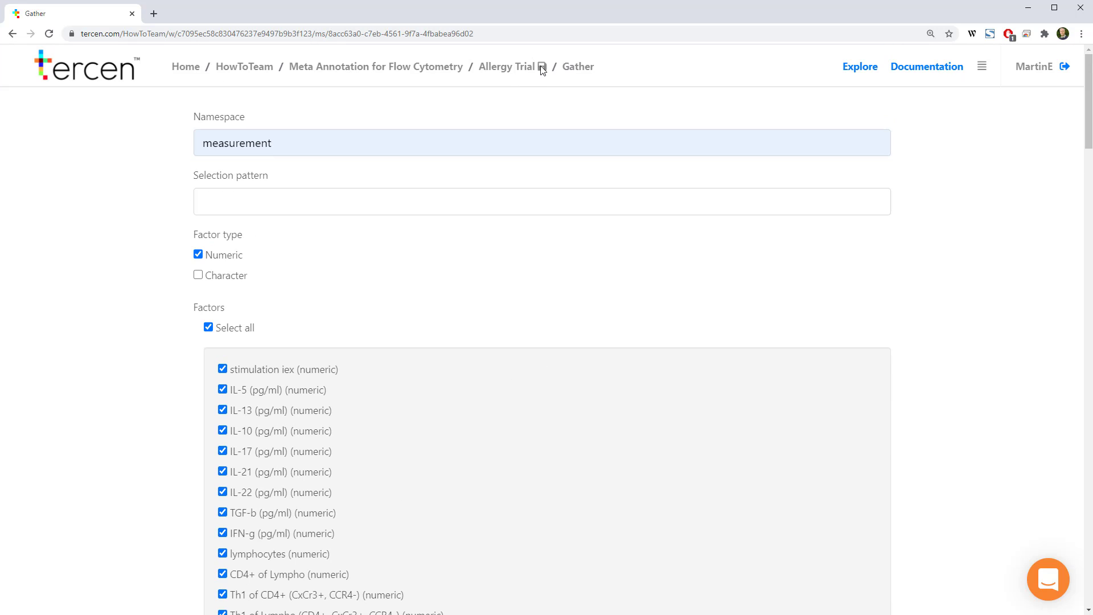
pyautogui.click(512, 68)
# Add a separate table step with the sample_annotation.csv data set to the workflow
pyautogui.rightClick(620, 277)
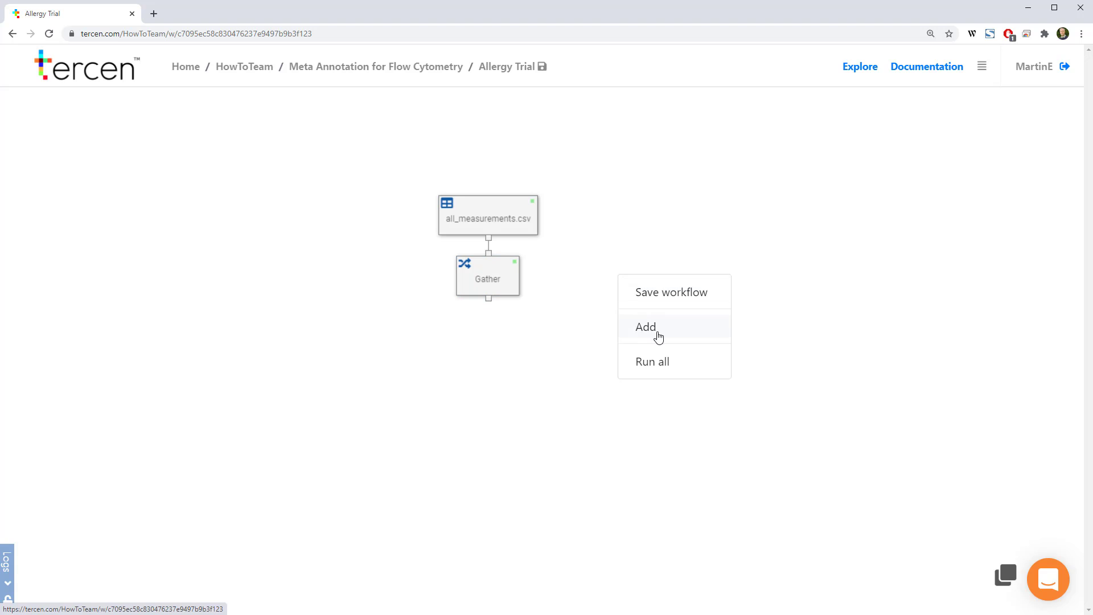
pyautogui.click(653, 331)
pyautogui.click(228, 221)
pyautogui.click(268, 252)
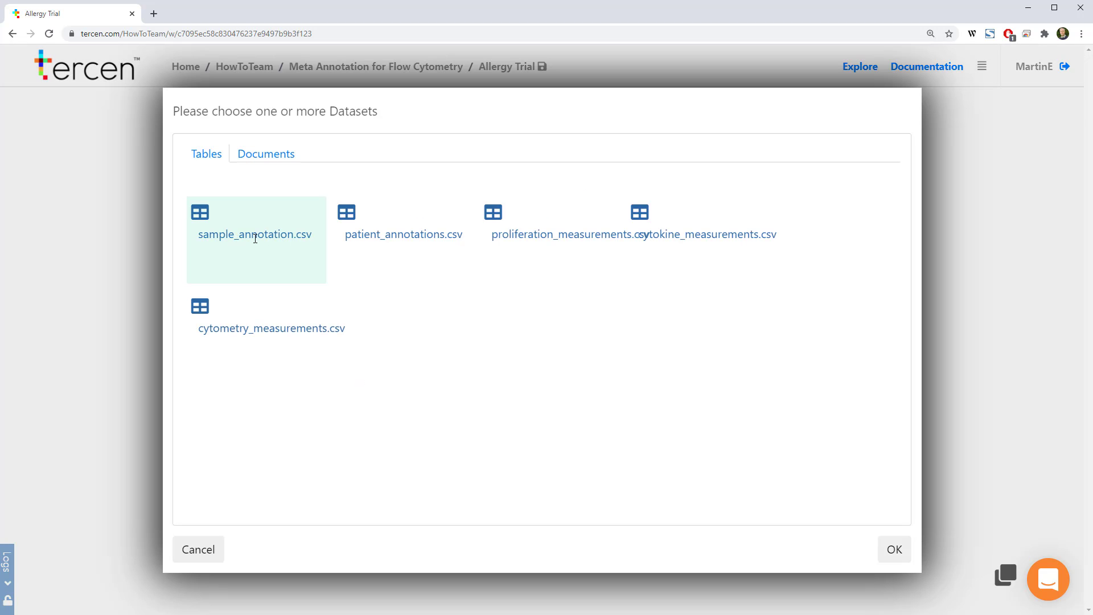
pyautogui.click(894, 550)
# Add a table step with patient_annotations.csv and line up both annotation tables in a row beside all_measurements.csv
pyautogui.rightClick(717, 405)
pyautogui.click(734, 451)
pyautogui.click(228, 221)
pyautogui.click(366, 222)
pyautogui.click(893, 550)
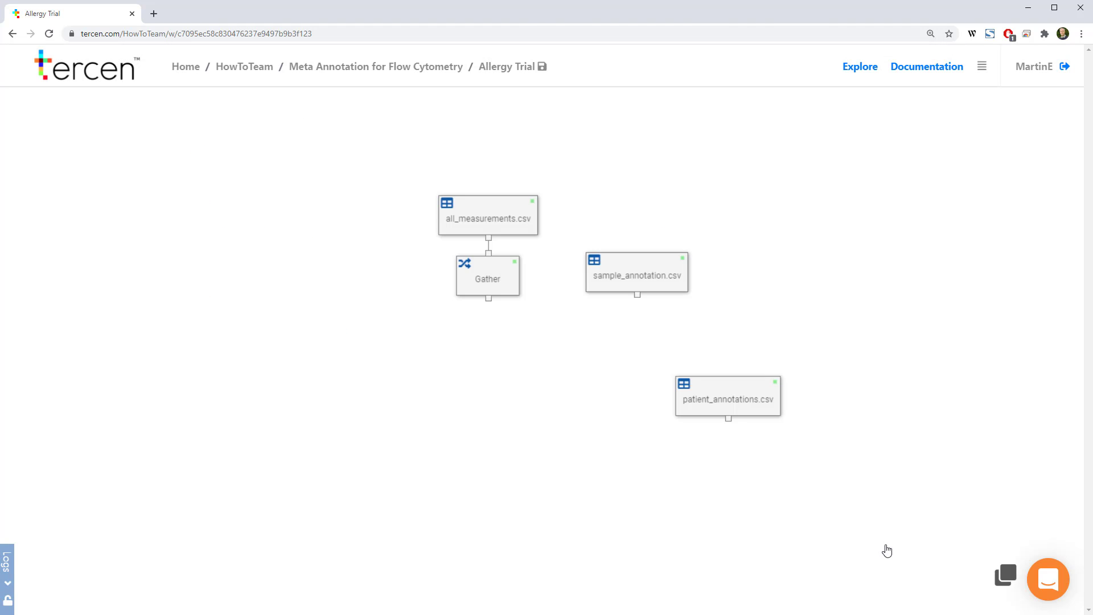
pyautogui.moveTo(638, 275); pyautogui.dragTo(638, 222)
pyautogui.moveTo(783, 408); pyautogui.dragTo(776, 224)
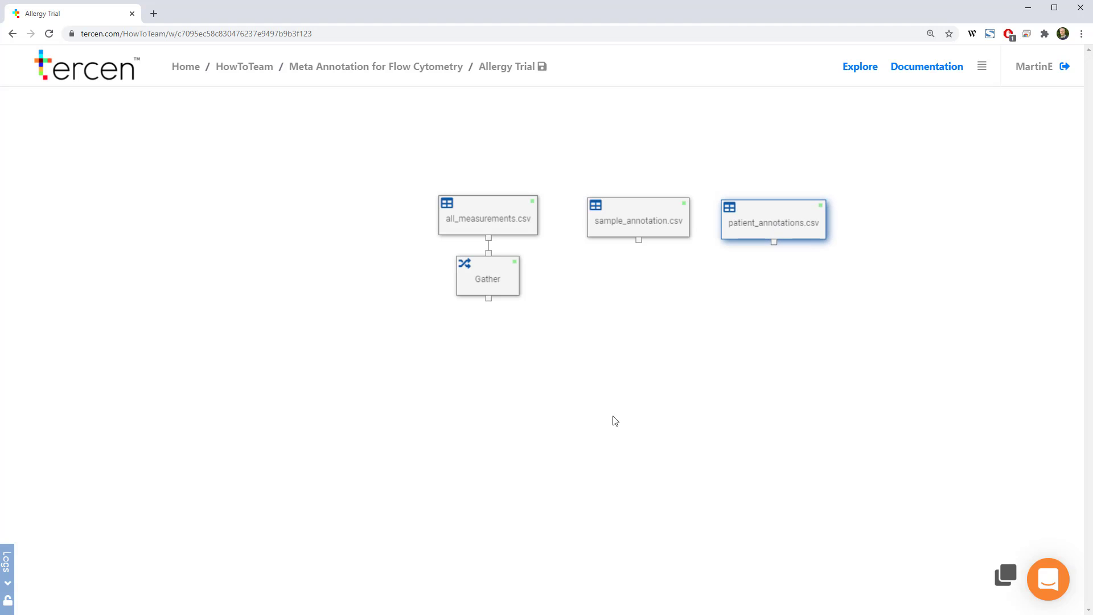
# Add a Join step with the Gather step as its left table and connect sample_annotation.csv as its right table
pyautogui.rightClick(484, 281)
pyautogui.click(529, 453)
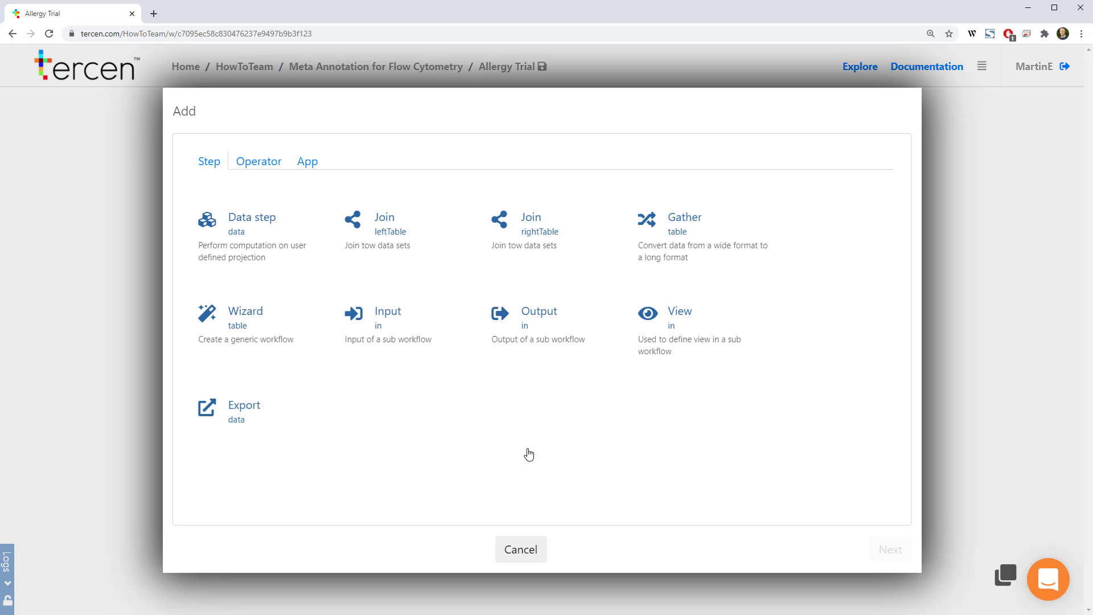
pyautogui.click(398, 244)
pyautogui.moveTo(516, 348)
pyautogui.mouseDown()
pyautogui.moveTo(563, 351)
pyautogui.moveTo(638, 241)
pyautogui.mouseUp()
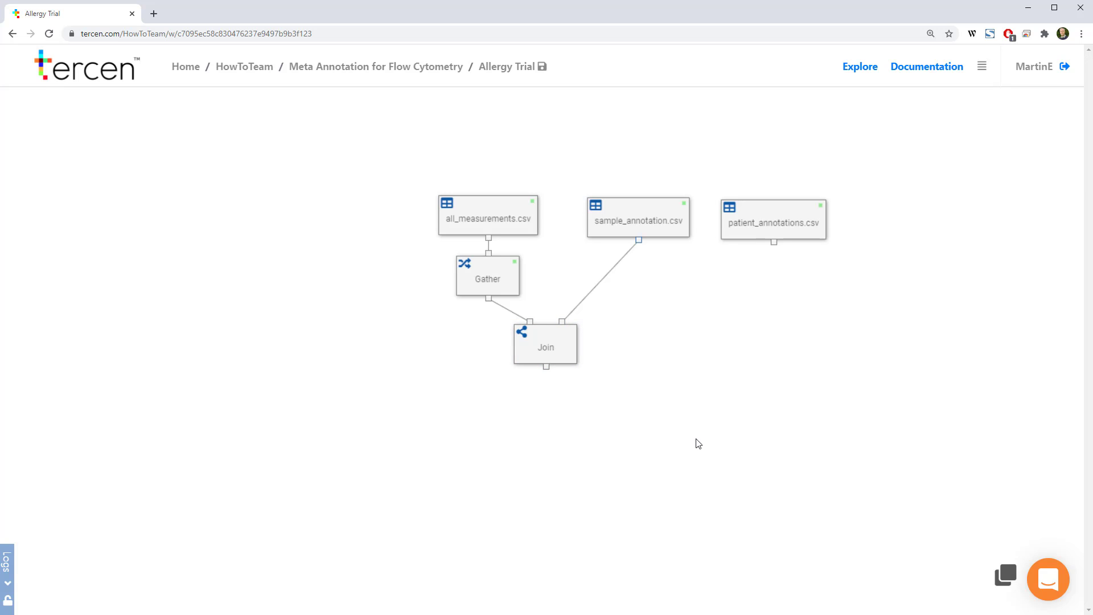
# Set the join's namespace to "sample" and use SampleID as the key in both tables
pyautogui.rightClick(545, 344)
pyautogui.click(592, 401)
pyautogui.click(210, 146)
pyautogui.hotkey('ctrl', 'a')
pyautogui.write('sample')
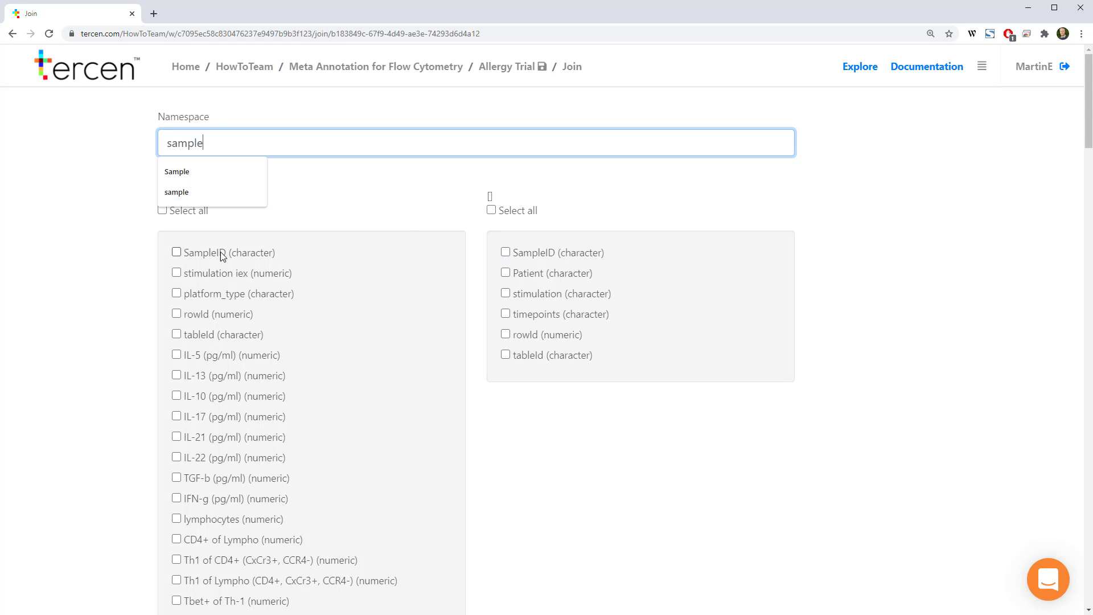
pyautogui.click(176, 252)
pyautogui.click(505, 252)
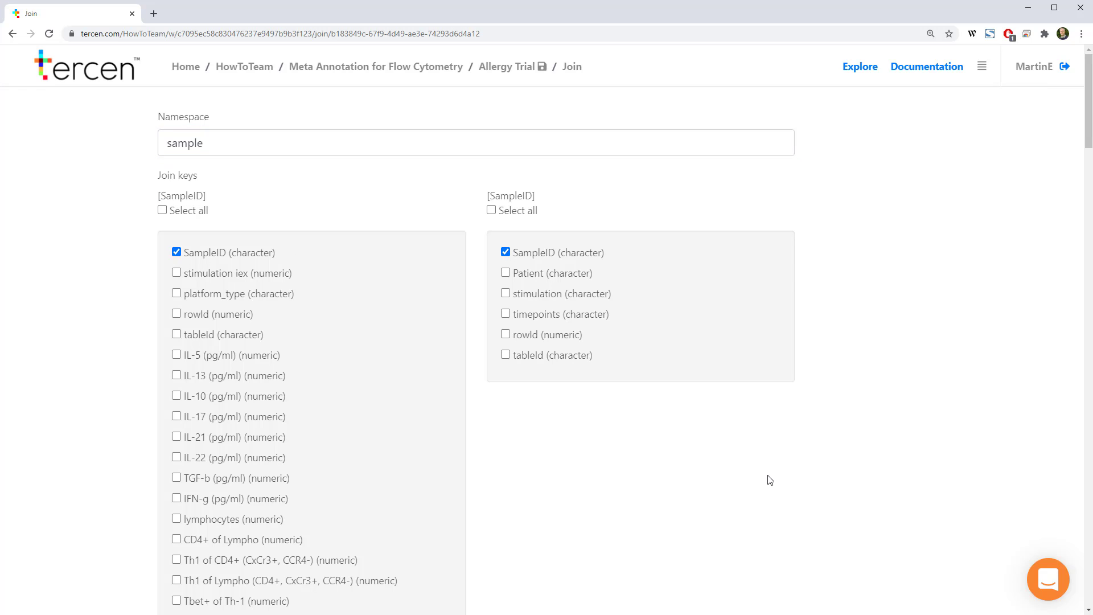
pyautogui.click(503, 66)
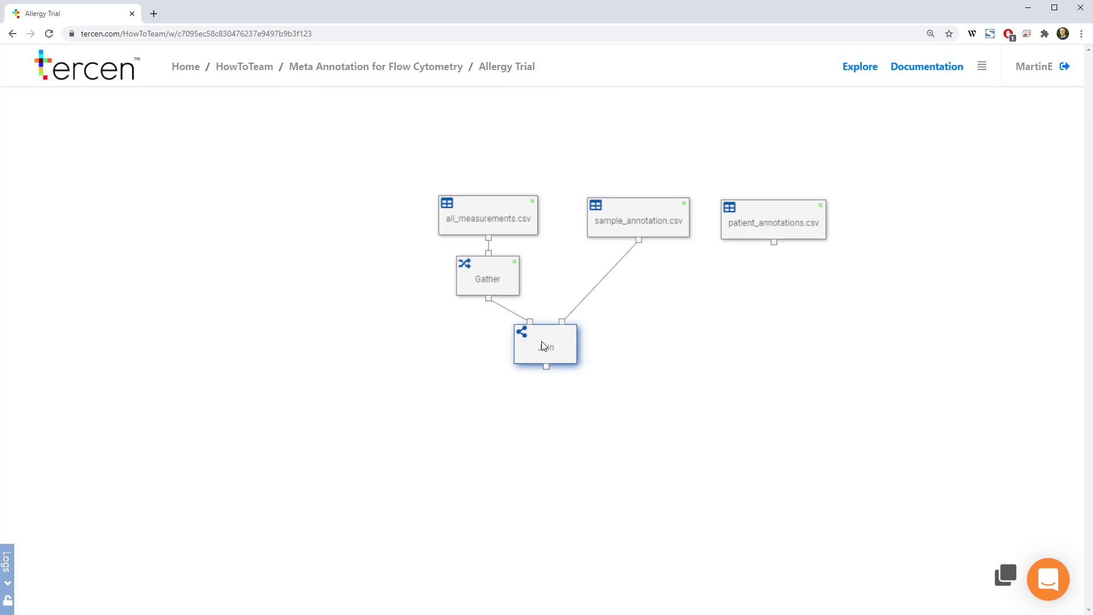
# Add a second Join step after the first join, place it below and connect patient_annotations.csv as its right table
pyautogui.rightClick(542, 340)
pyautogui.click(590, 522)
pyautogui.click(397, 240)
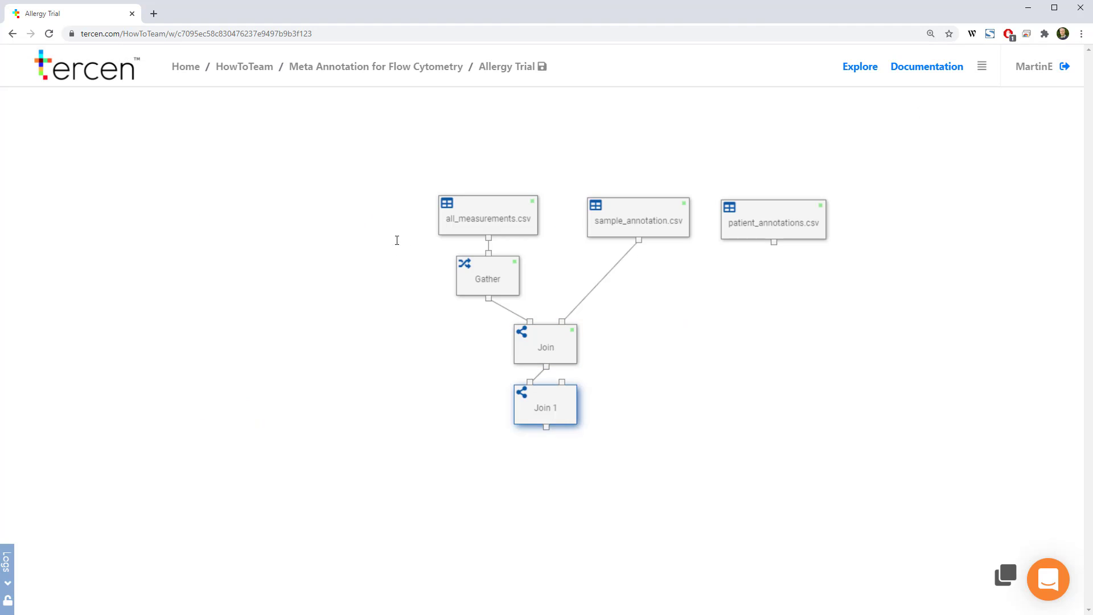
pyautogui.moveTo(547, 410); pyautogui.dragTo(637, 423)
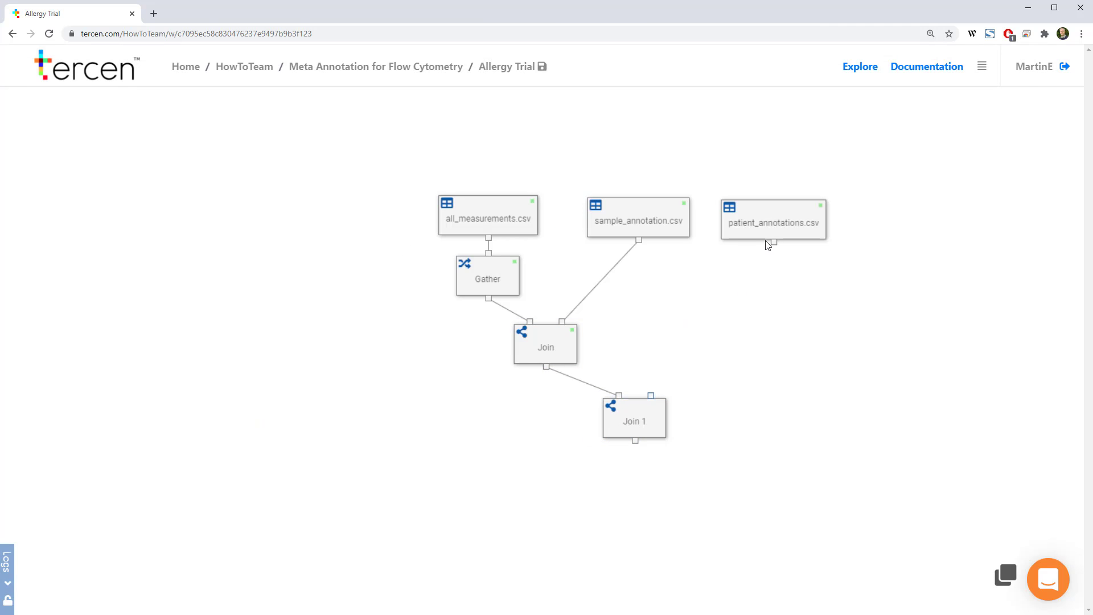
pyautogui.moveTo(774, 243); pyautogui.dragTo(651, 395)
# Set the second join's namespace to "patient" and match sample.Patient with the Patient key of the annotation table
pyautogui.rightClick(641, 417)
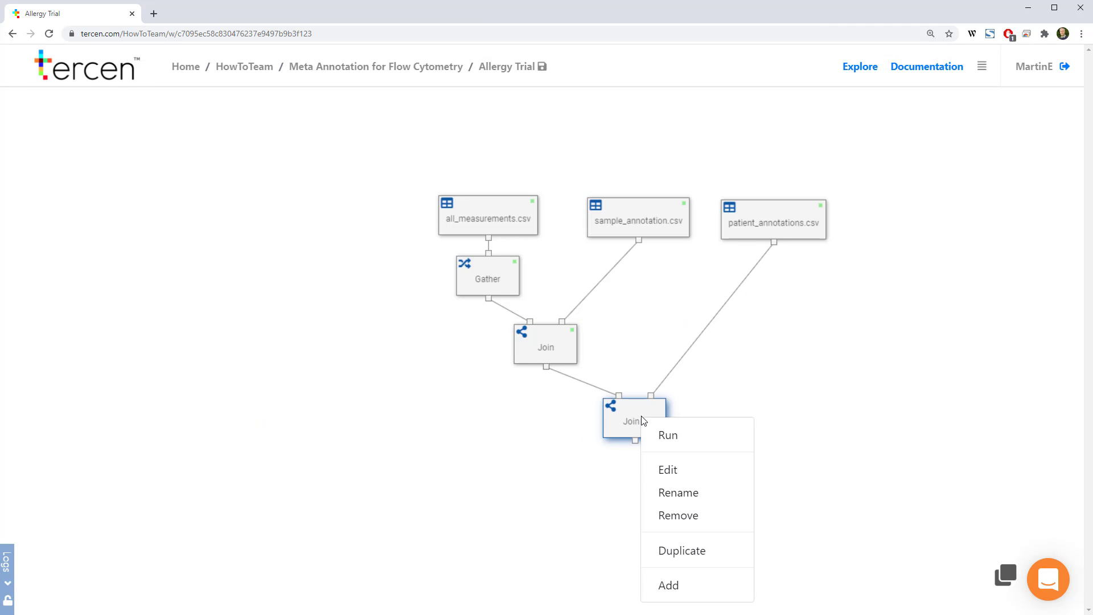
pyautogui.click(667, 470)
pyautogui.doubleClick(173, 143)
pyautogui.write('patient')
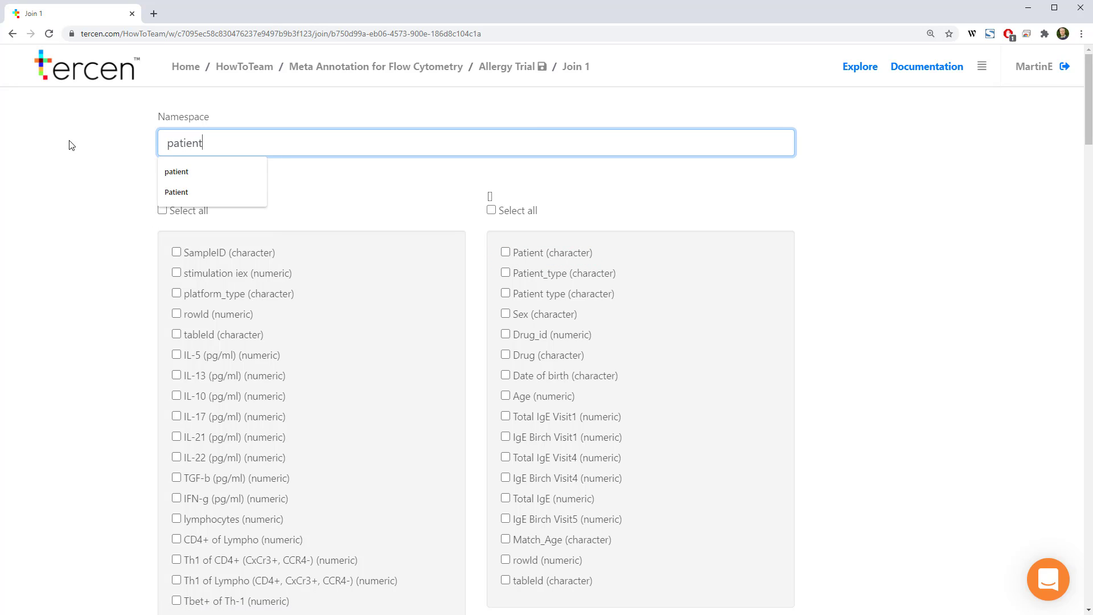
pyautogui.click(181, 171)
pyautogui.click(506, 253)
pyautogui.scroll(-10, 322, 359)
pyautogui.scroll(-20, 328, 363)
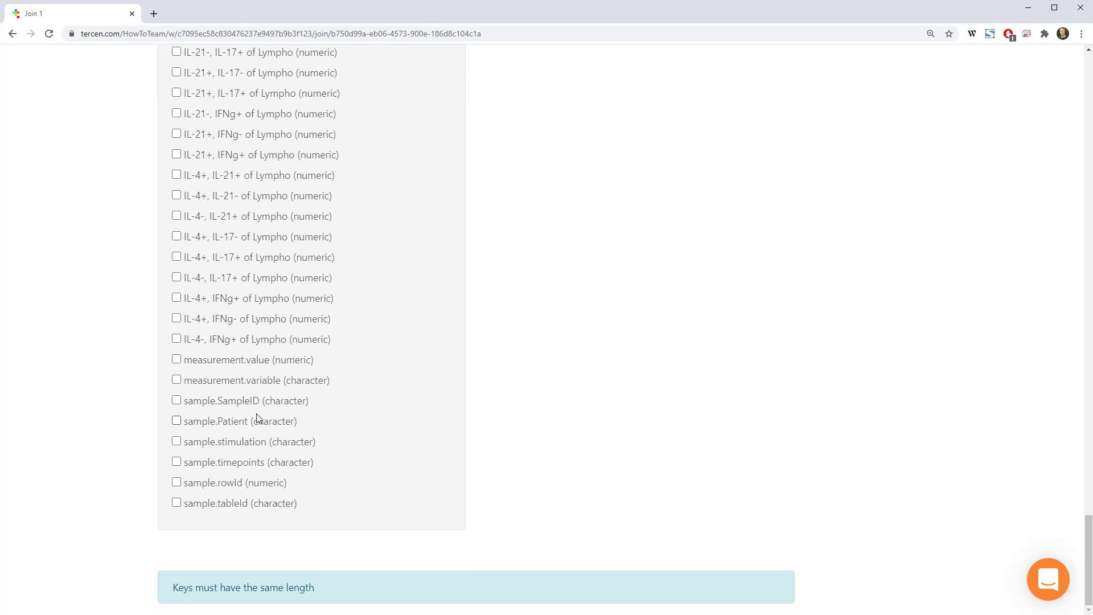
pyautogui.click(177, 421)
pyautogui.scroll(10, 605, 450)
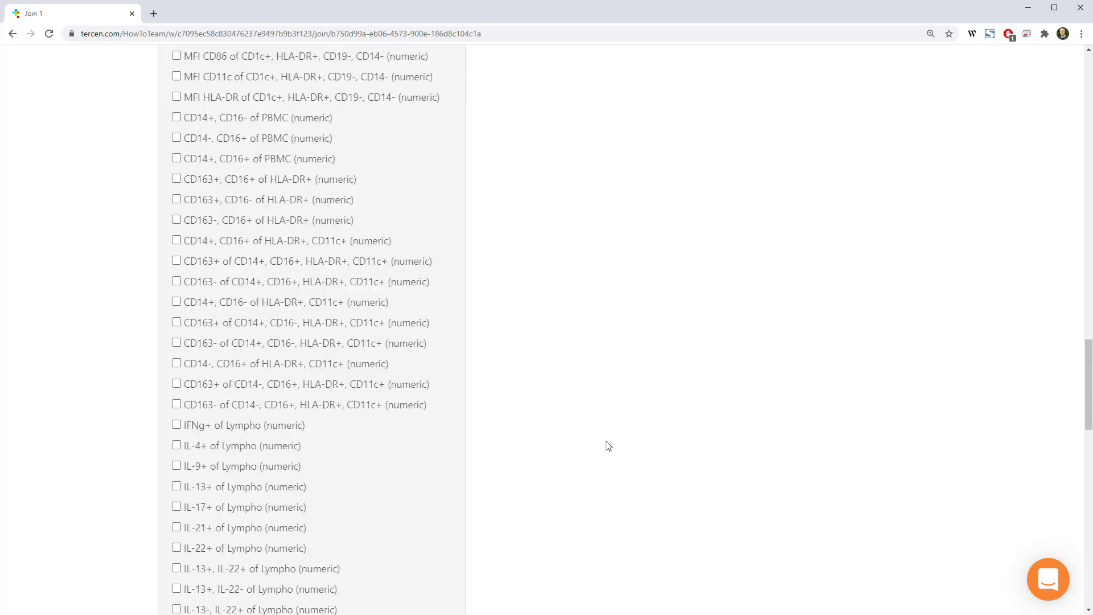
pyautogui.scroll(20, 606, 447)
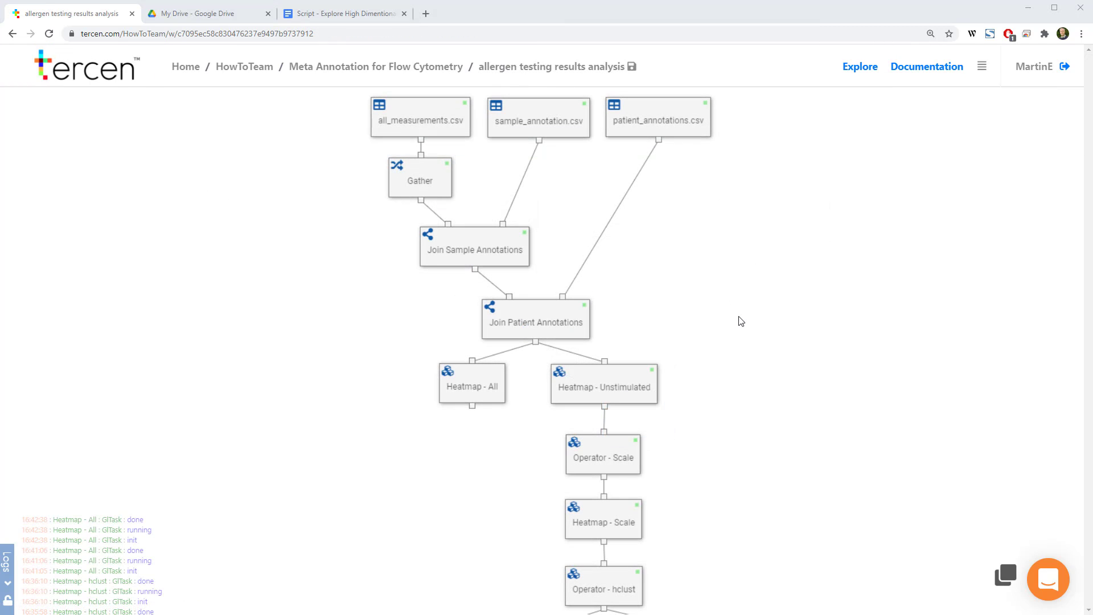
# Examine the heatmap and operator steps below the joins in the allergen testing results analysis workflow
pyautogui.scroll(-4, 727, 332)
pyautogui.moveTo(725, 221); pyautogui.dragTo(725, 226)
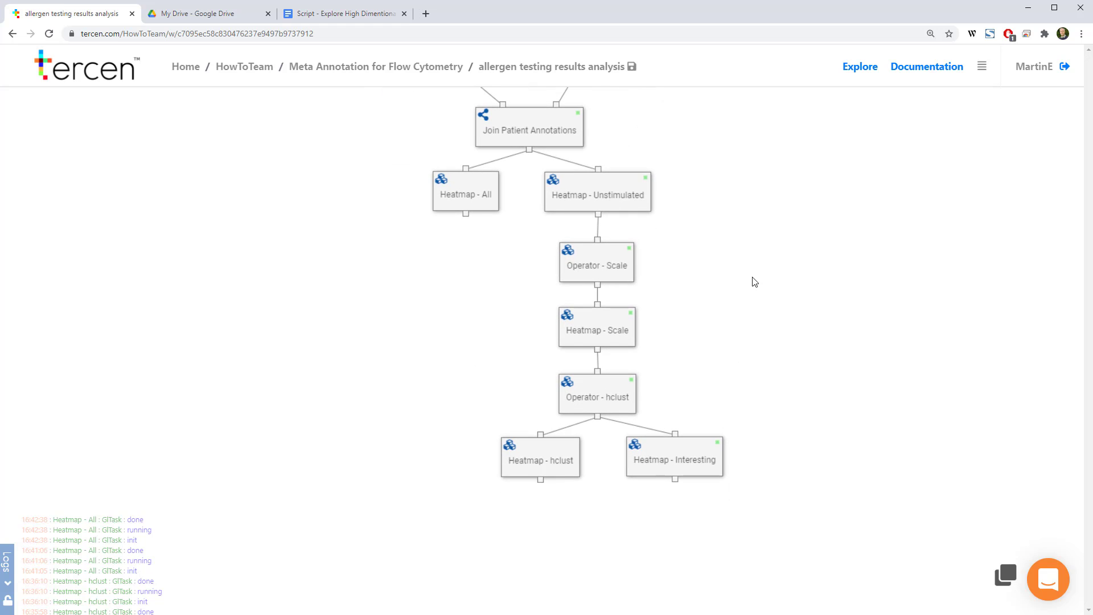
# Open the Heatmap - All step and enlarge its cells to inspect the individual samples and measurement variables
pyautogui.rightClick(471, 199)
pyautogui.click(502, 251)
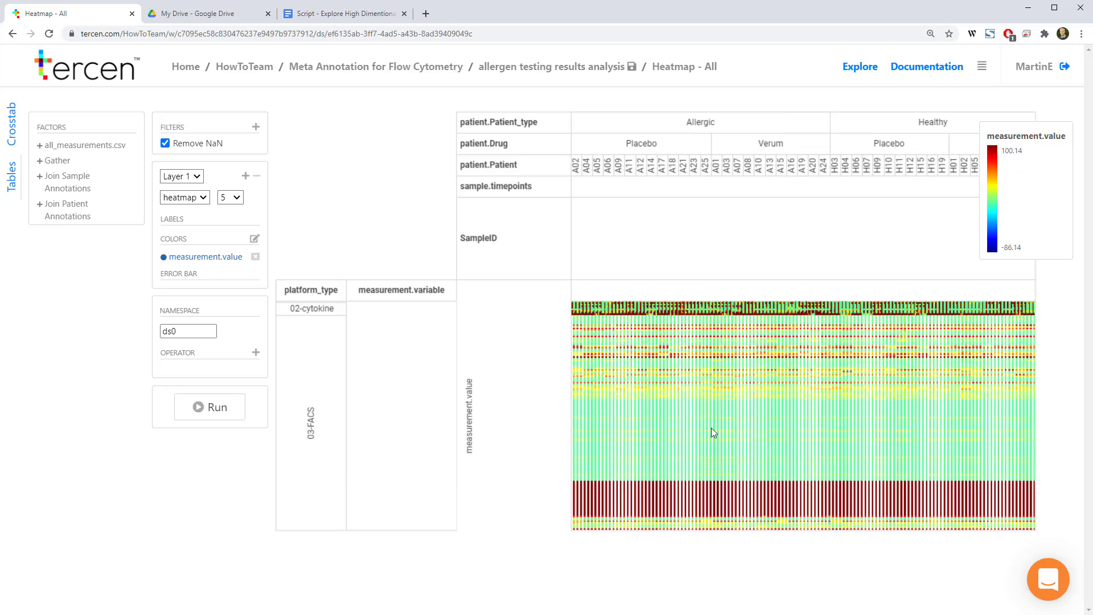
pyautogui.scroll(5, 712, 428)
pyautogui.scroll(4, 712, 434)
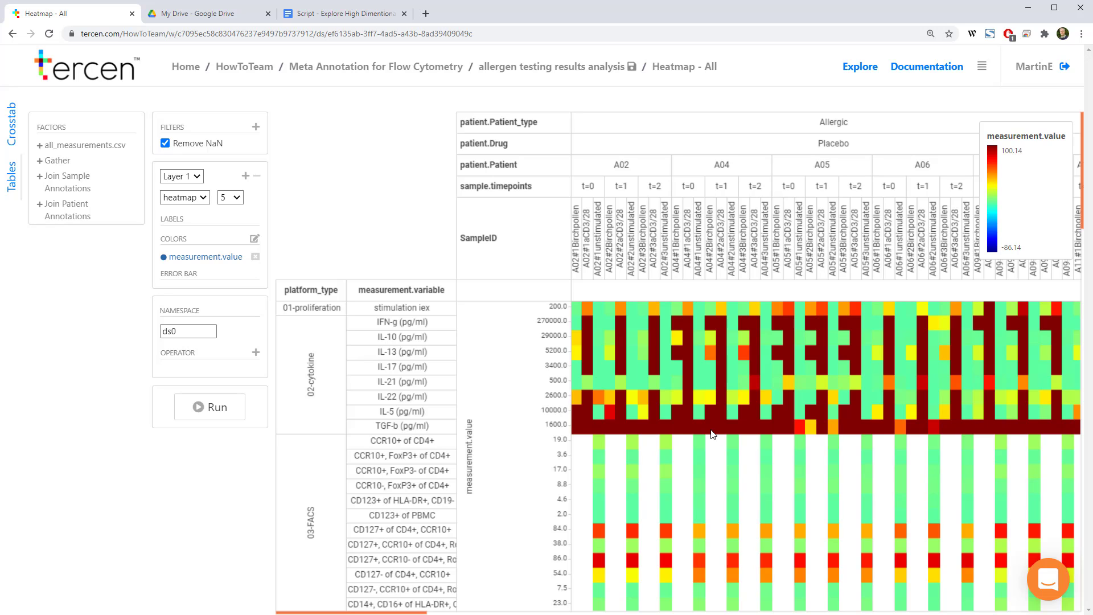
# Add a filter to the Heatmap - All step that keeps only data where sample.stimulation equals "Unstimulated"
pyautogui.click(45, 178)
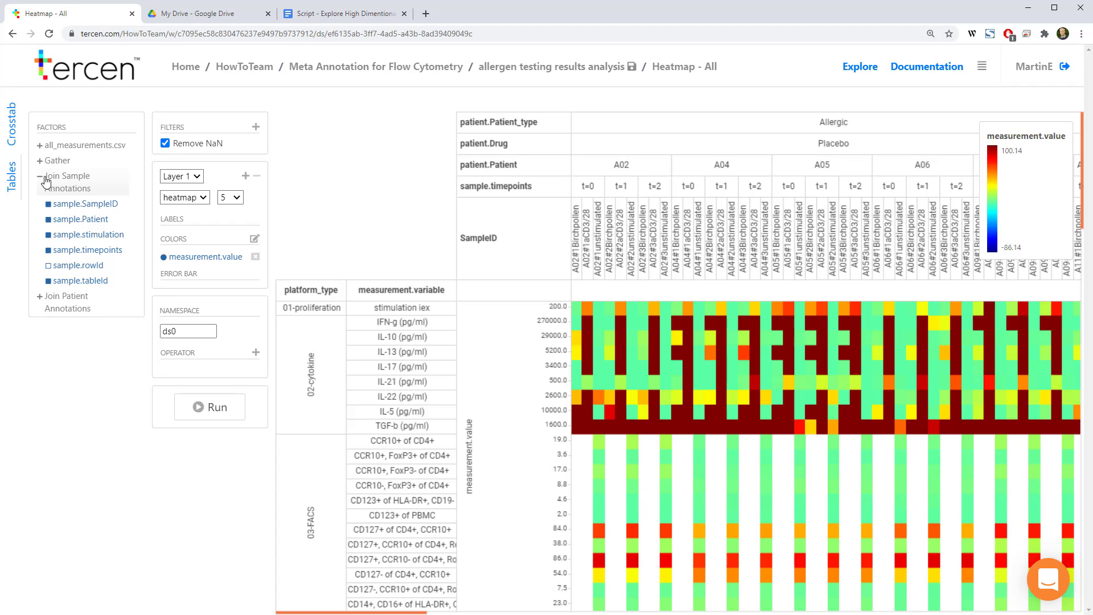
pyautogui.moveTo(68, 234); pyautogui.dragTo(200, 139)
pyautogui.click(626, 228)
pyautogui.press('BackSpace')
pyautogui.press('BackSpace')
pyautogui.press('BackSpace')
pyautogui.write('Unstimulated')
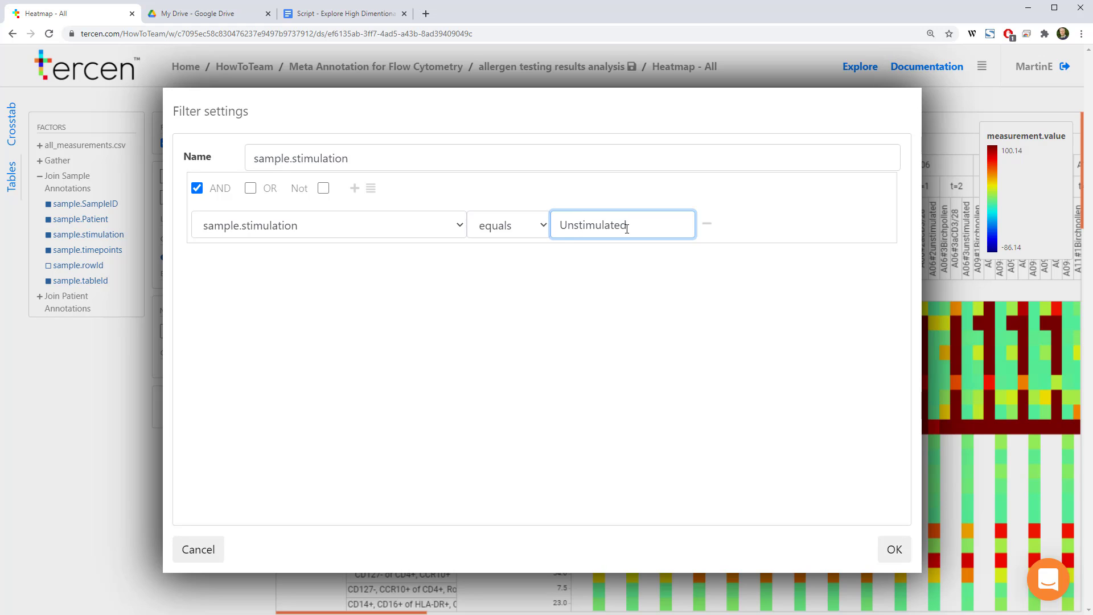
pyautogui.click(893, 549)
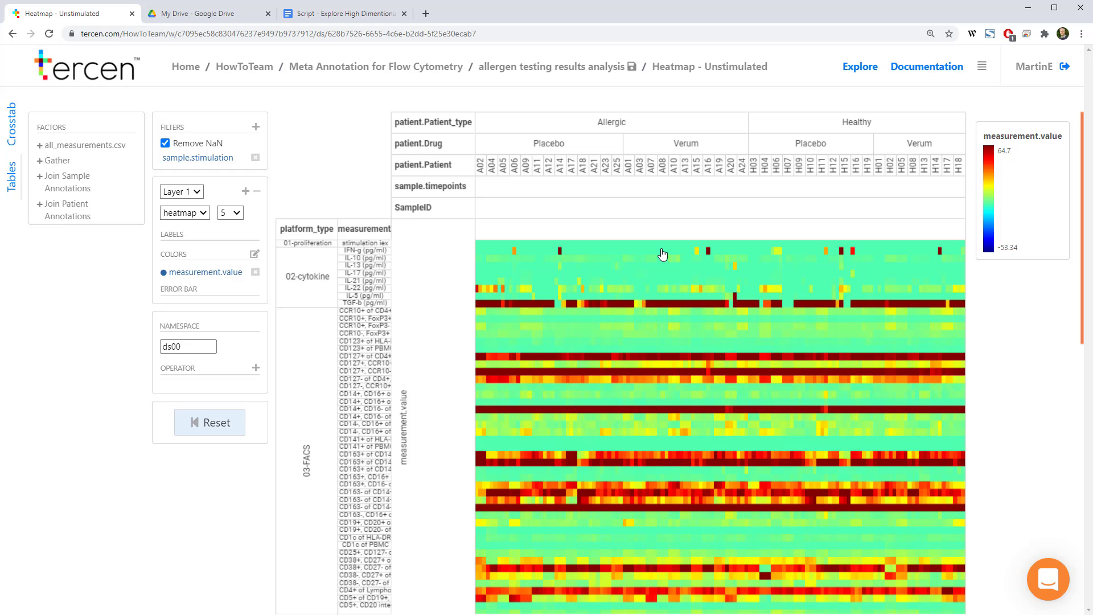
# Examine the measurement rows of the Heatmap - Unstimulated step from the cytokines through the FACS variables
pyautogui.scroll(-15, 664, 251)
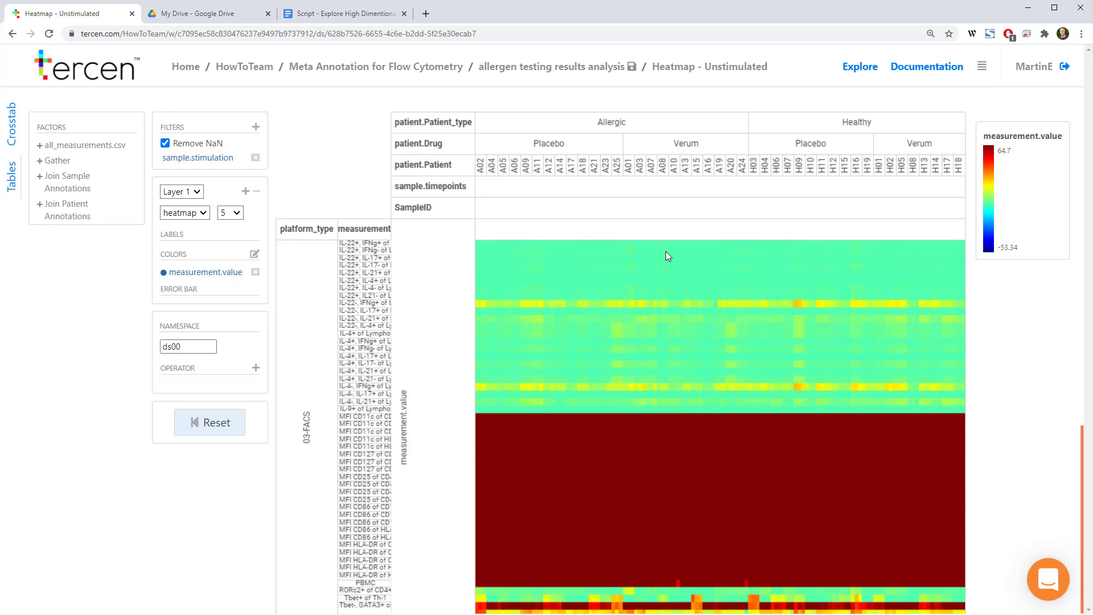
pyautogui.scroll(15, 665, 251)
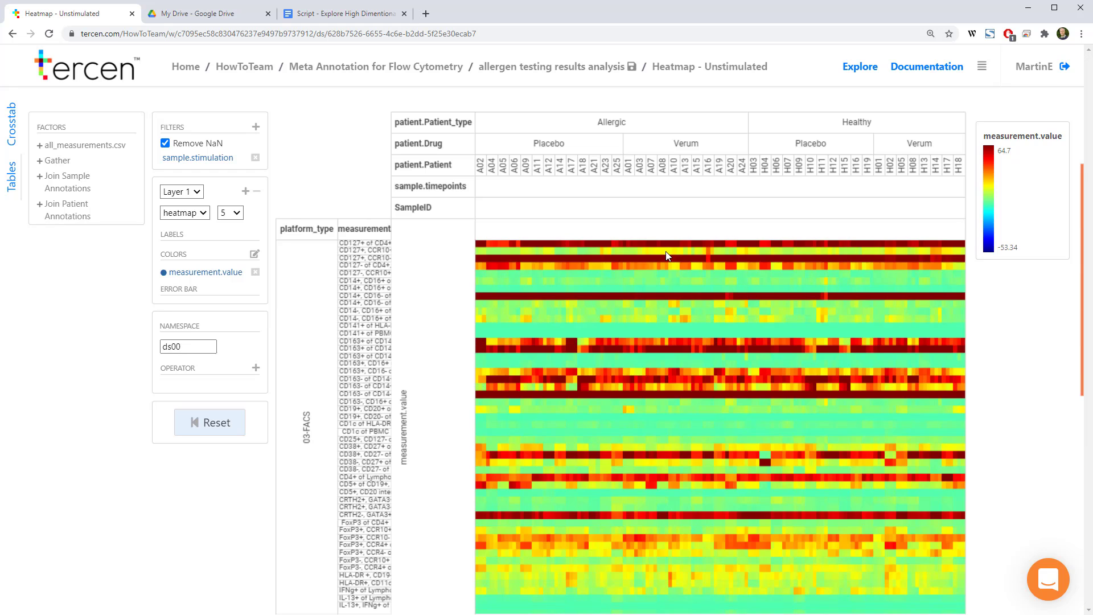
pyautogui.scroll(2, 665, 252)
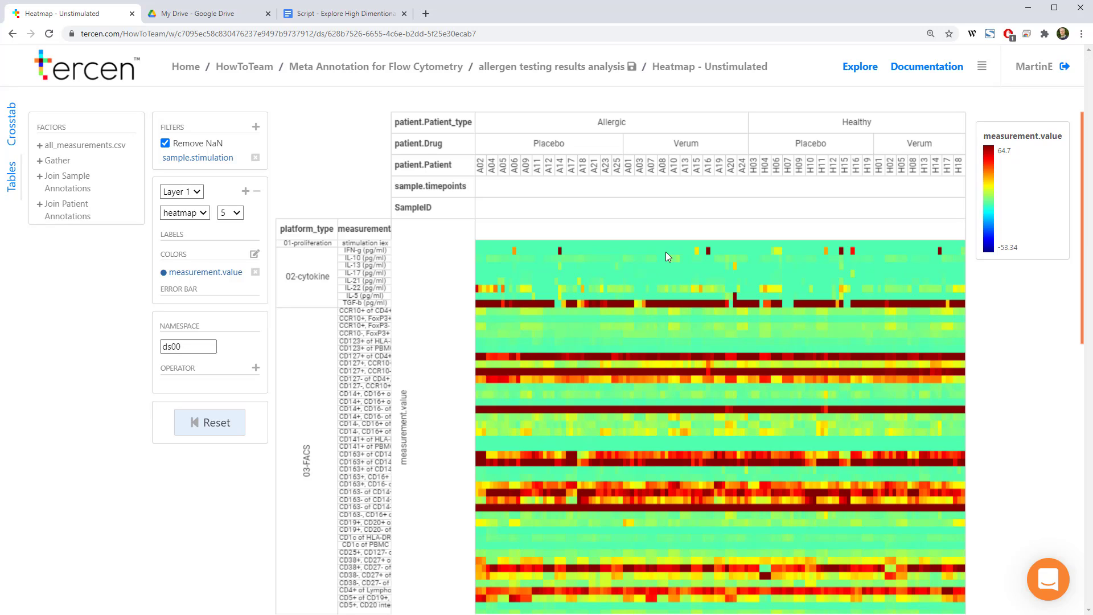
# Try to add the Scale operator to the Heatmap - Unstimulated step and return to the workflow
pyautogui.click(254, 370)
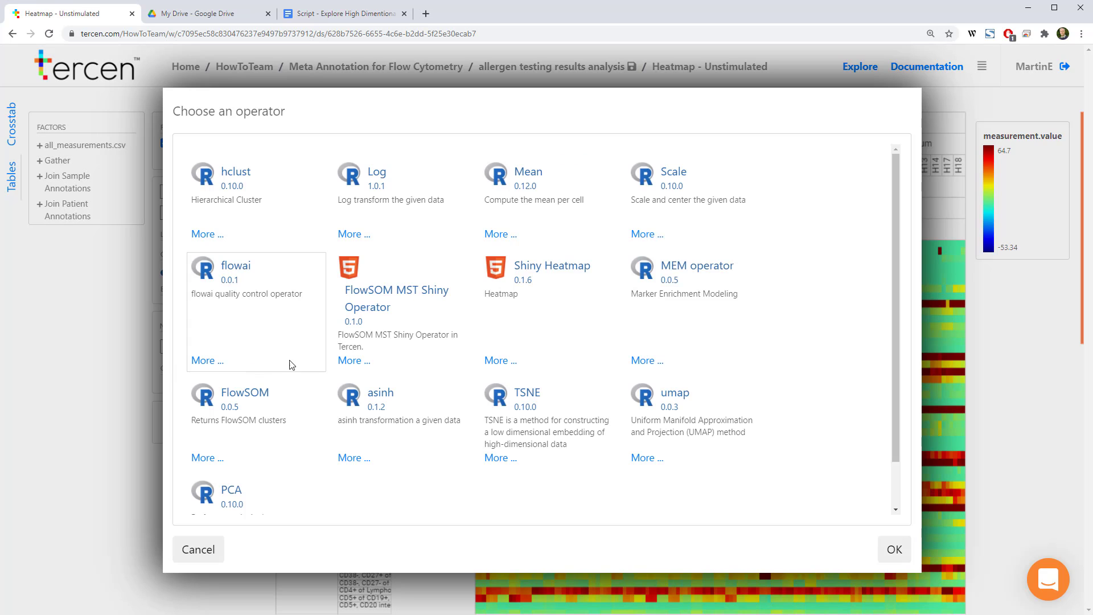
pyautogui.doubleClick(685, 196)
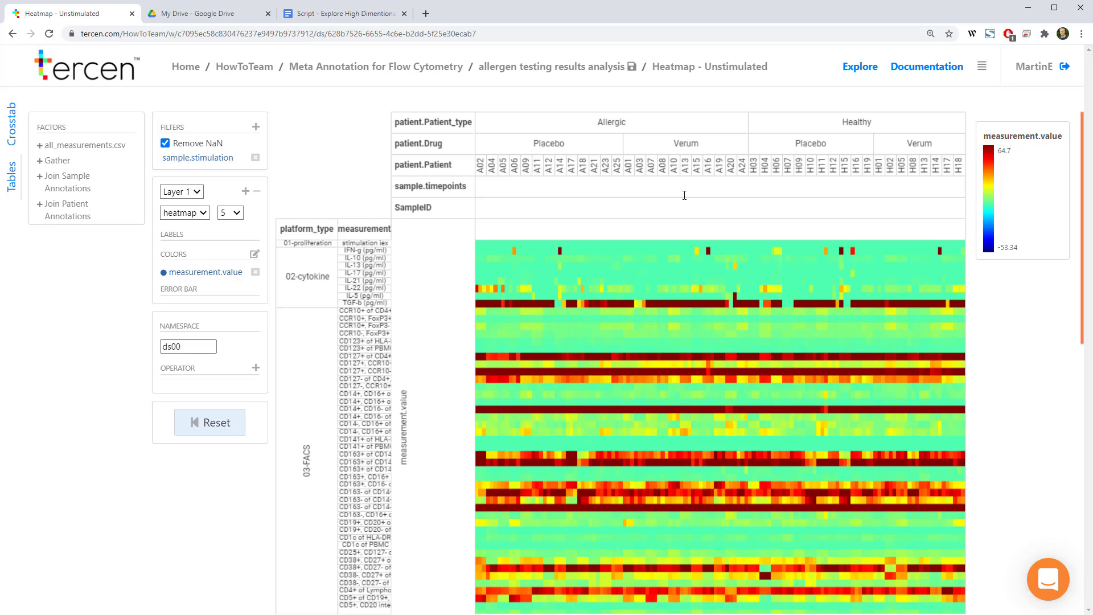
pyautogui.click(579, 69)
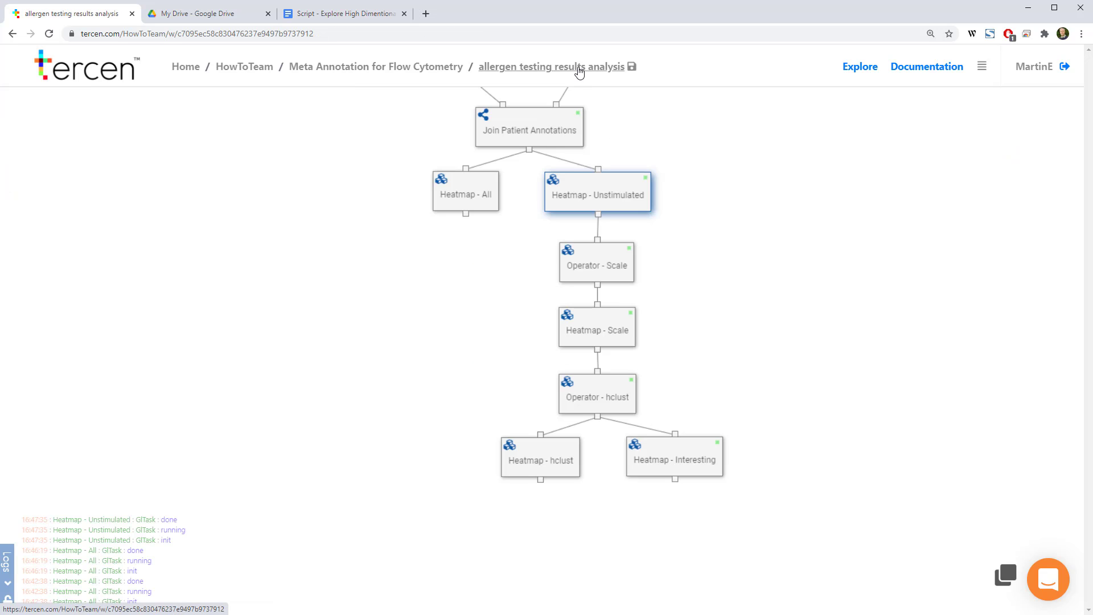
# Open the Heatmap - Scale step, try to add the hclust operator to it and return to the workflow
pyautogui.rightClick(592, 329)
pyautogui.click(619, 384)
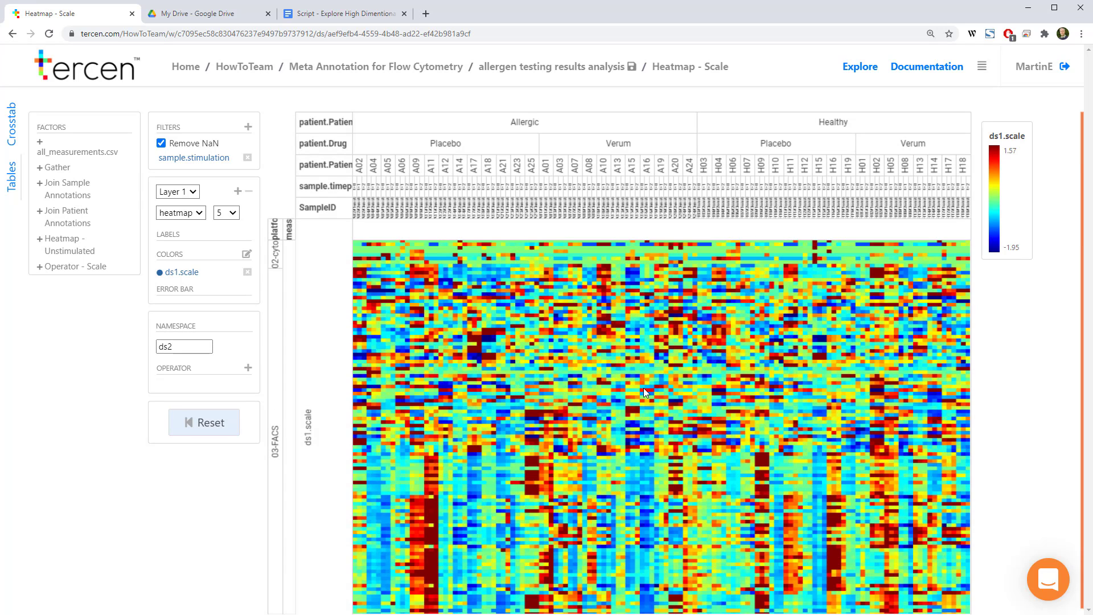
pyautogui.click(248, 368)
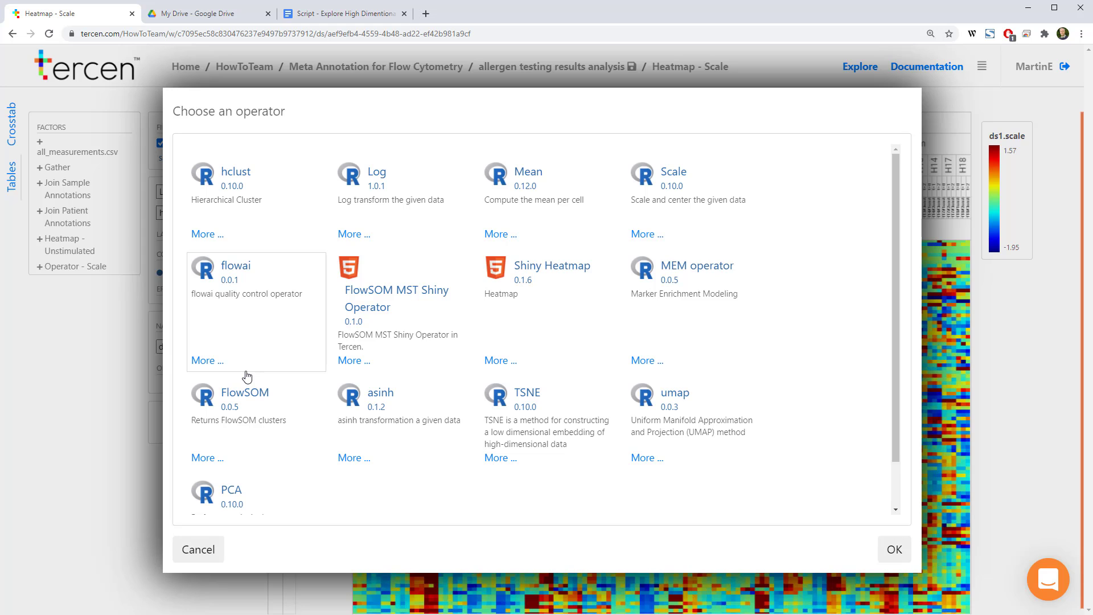
pyautogui.click(255, 200)
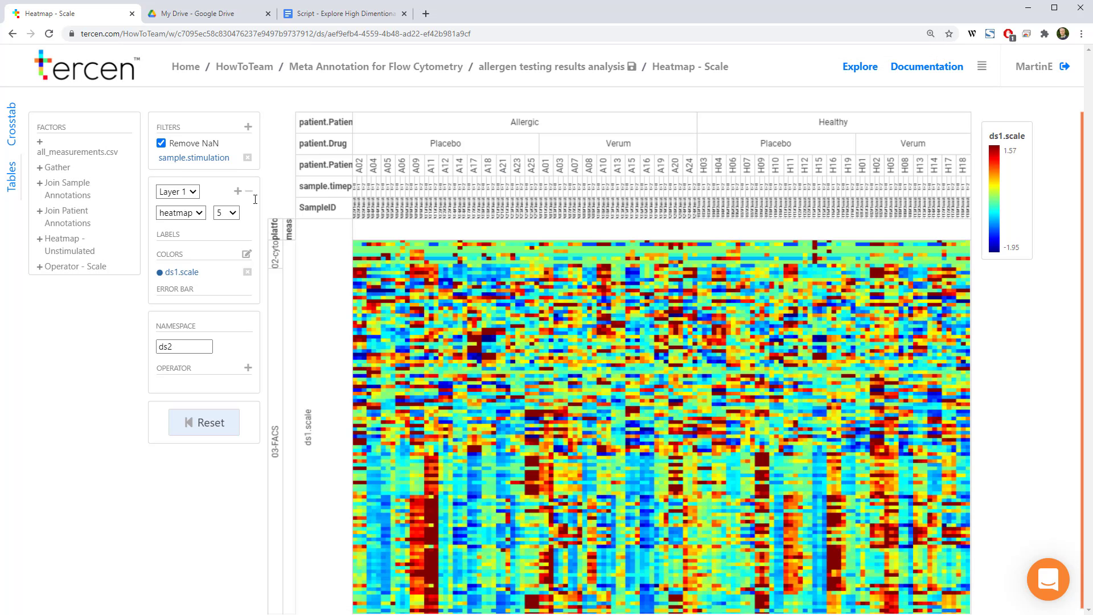
pyautogui.click(505, 67)
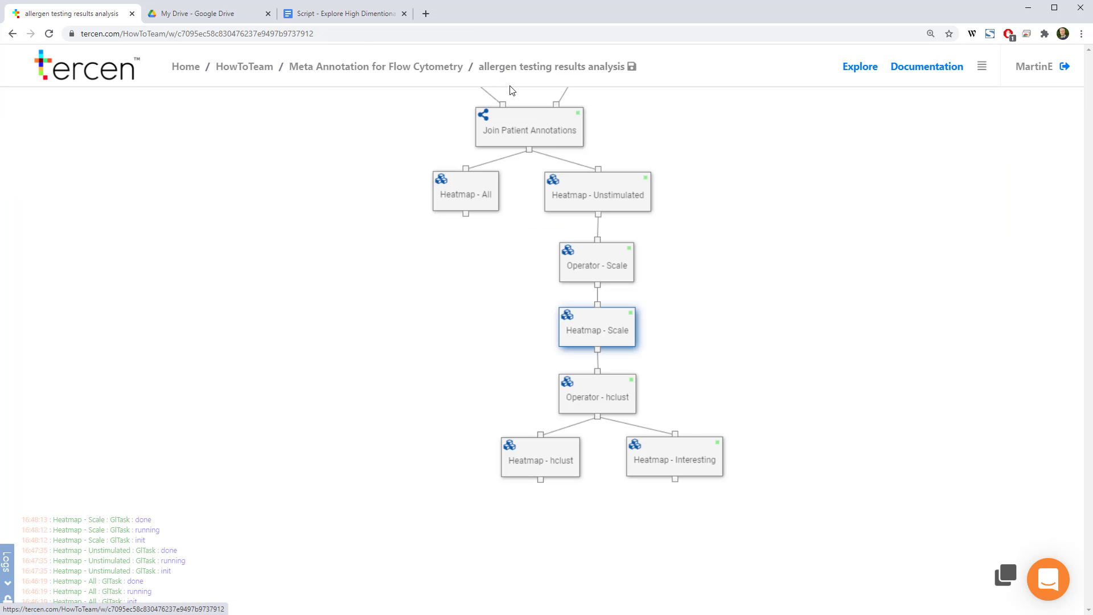
# Keep only ds3.rorder rows 1 to 14 in the Heatmap - hclust step and return to the workflow
pyautogui.rightClick(514, 449)
pyautogui.click(575, 324)
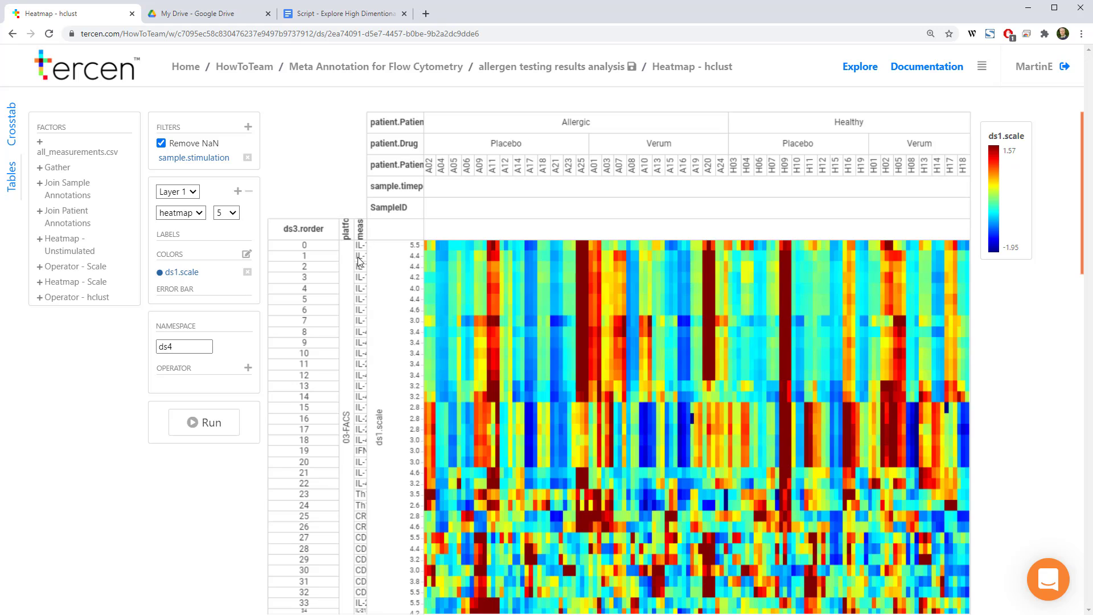
pyautogui.moveTo(360, 259); pyautogui.dragTo(370, 394)
pyautogui.rightClick(490, 331)
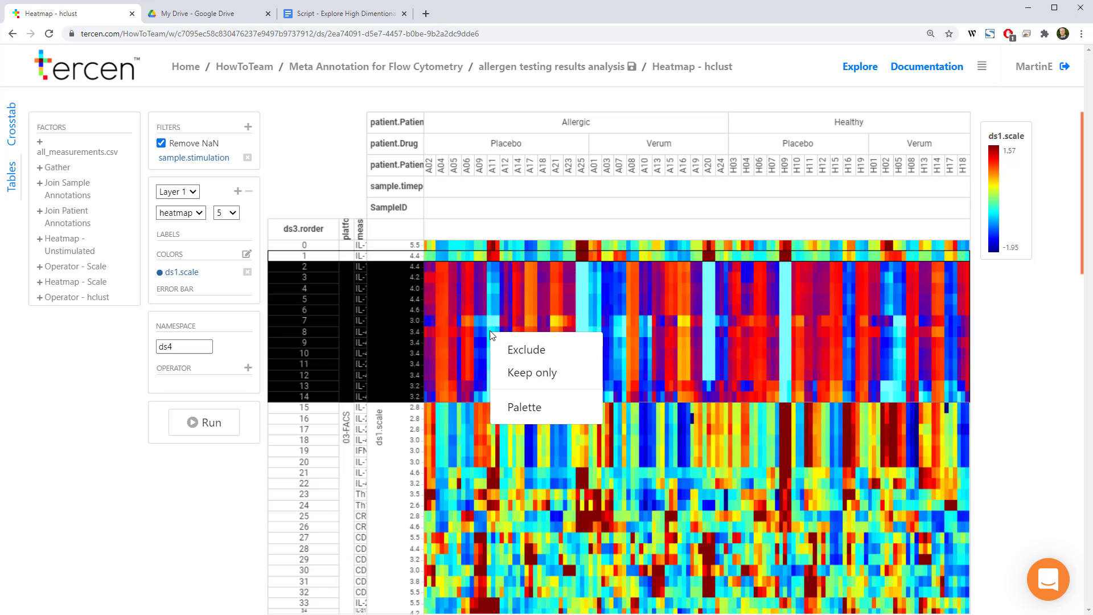
pyautogui.click(549, 377)
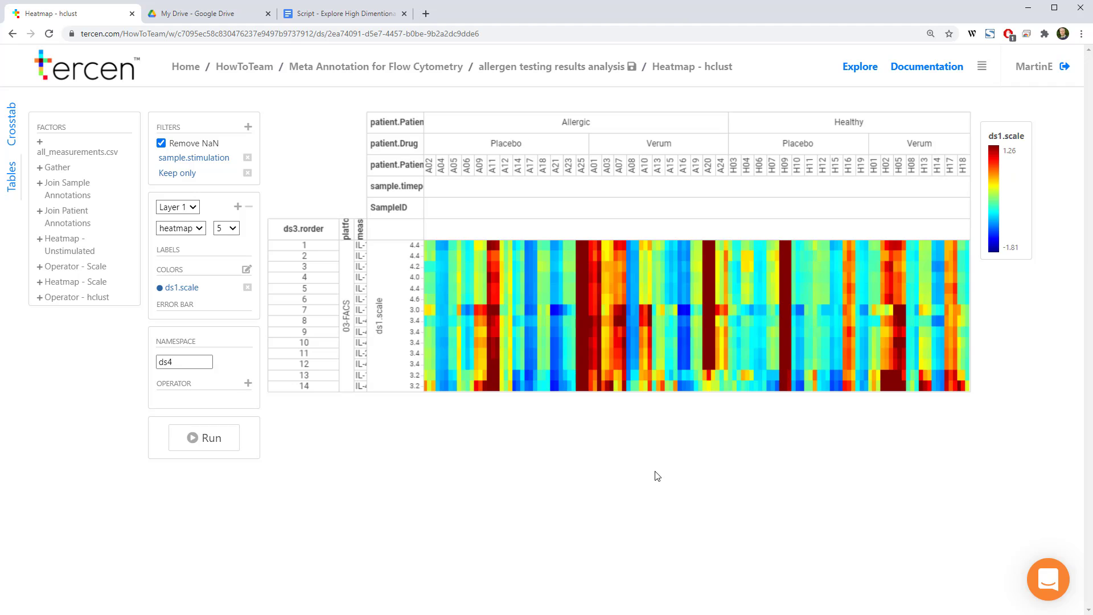
pyautogui.click(544, 70)
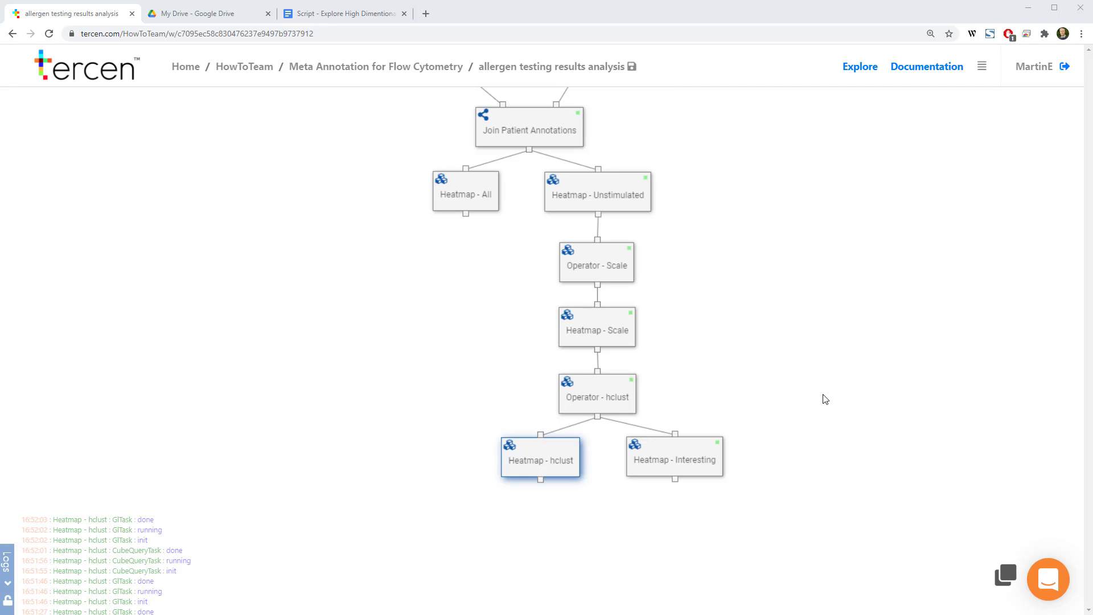
pyautogui.moveTo(749, 234); pyautogui.dragTo(759, 439)
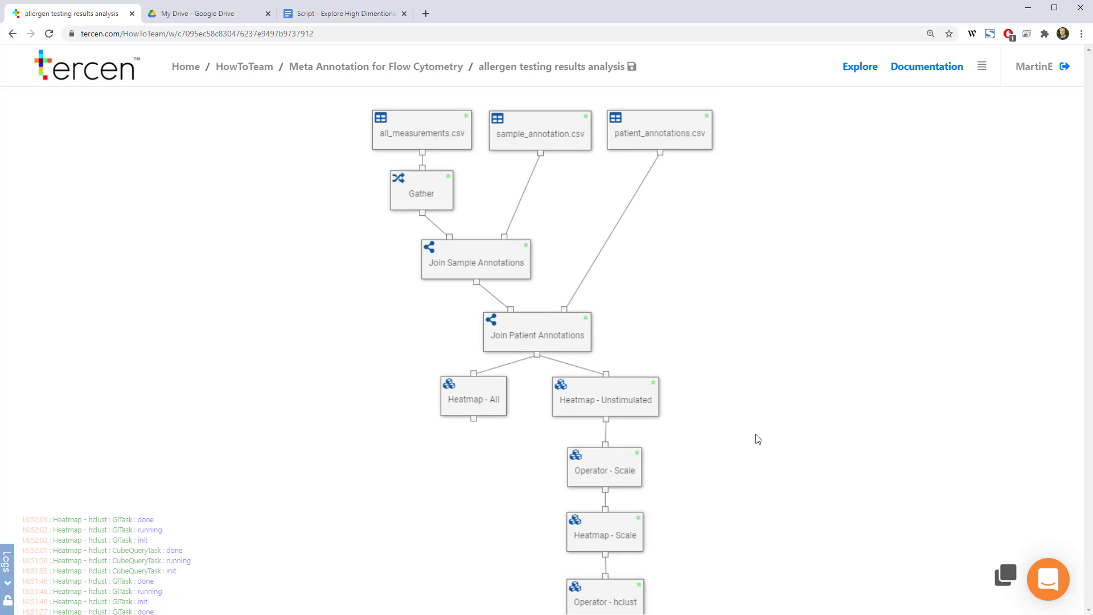